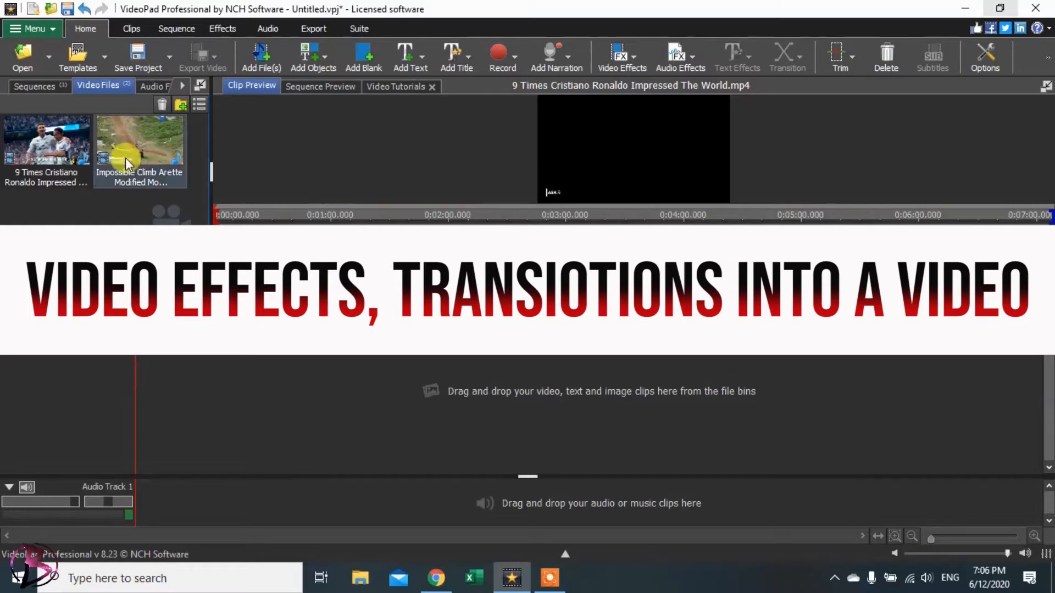
{"action": "left_click", "coordinate": [89, 215]}
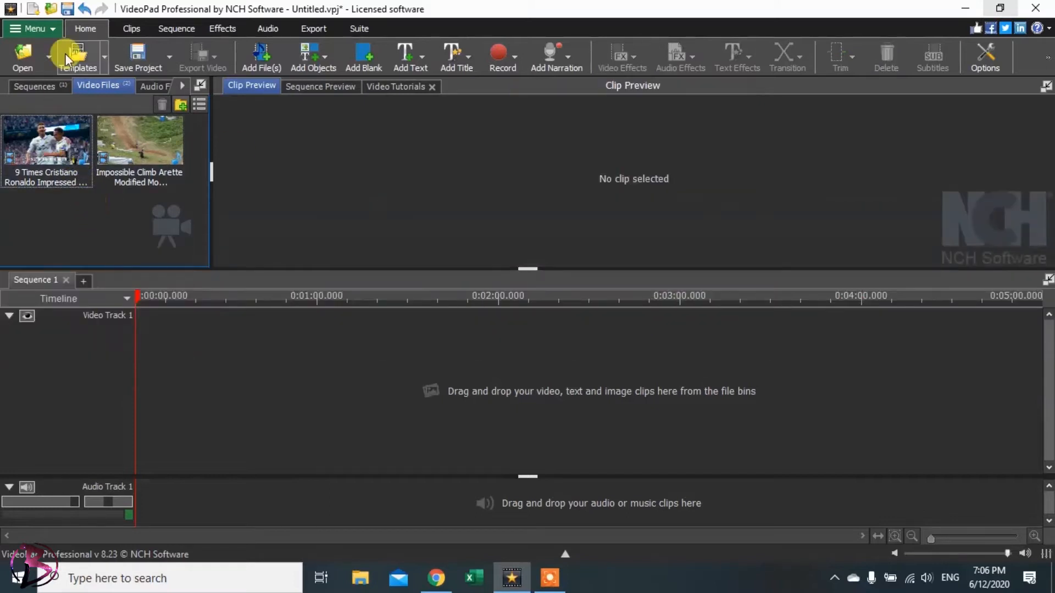
{"action": "left_click", "coordinate": [36, 66]}
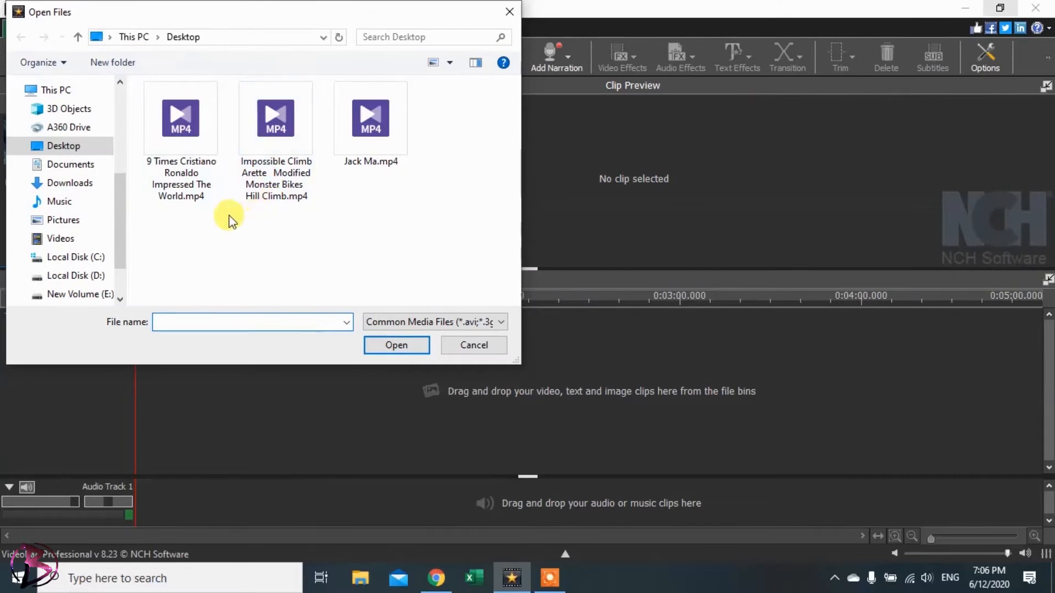
{"action": "left_click_drag", "start_coordinate": [277, 234], "coordinate": [212, 195]}
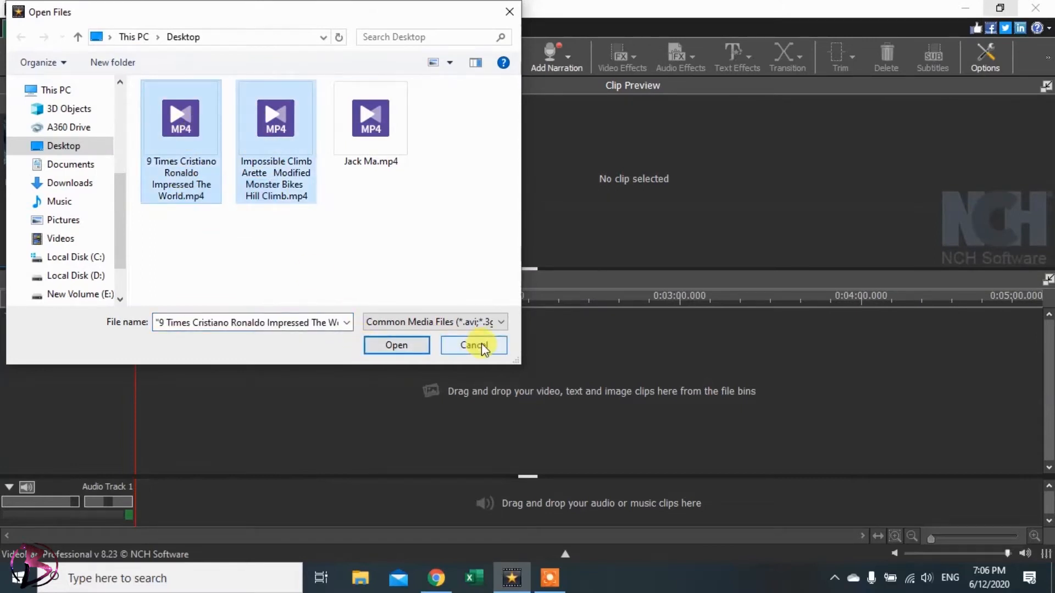
{"action": "left_click", "coordinate": [452, 345]}
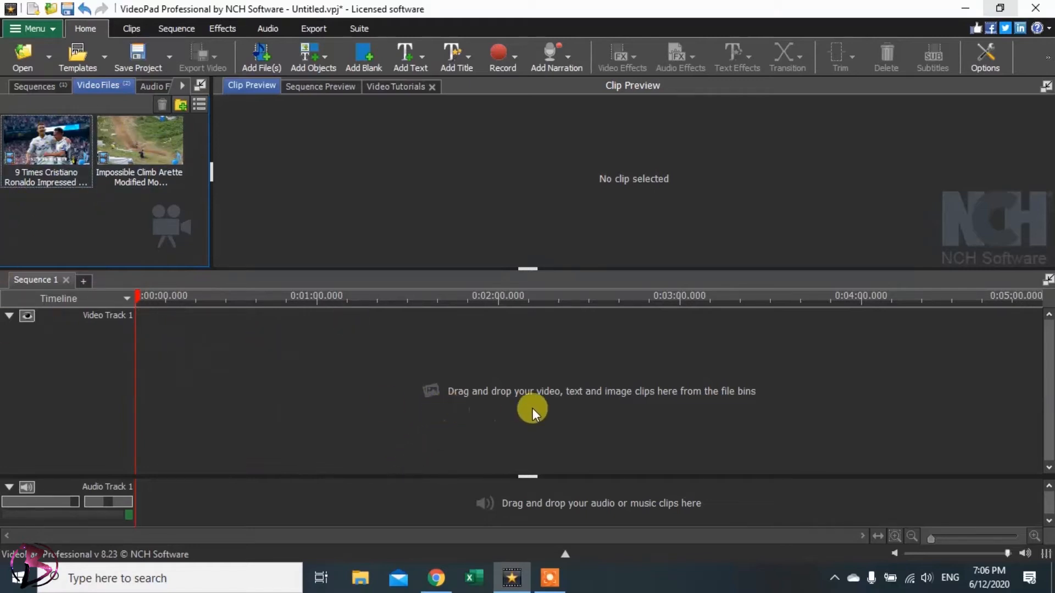
Step: Place the "9 Times Cristiano Ronaldo Impressed" clip at the start of Video Track 1 and delete its audio from Audio Track 1
{"action": "left_click", "coordinate": [43, 137]}
{"action": "left_click_drag", "start_coordinate": [44, 137], "coordinate": [205, 364]}
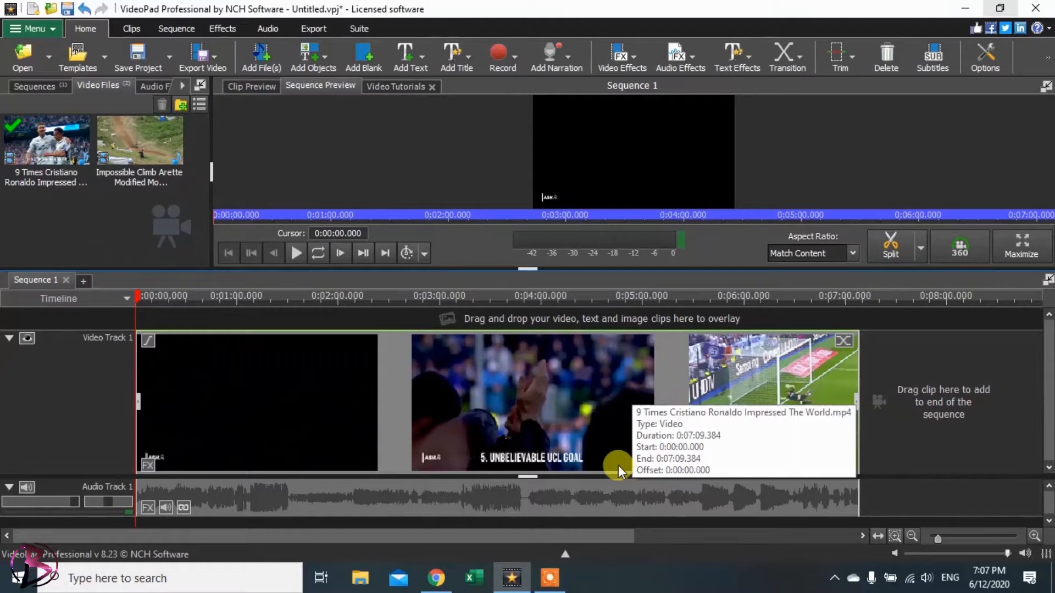
{"action": "key", "text": "Delete"}
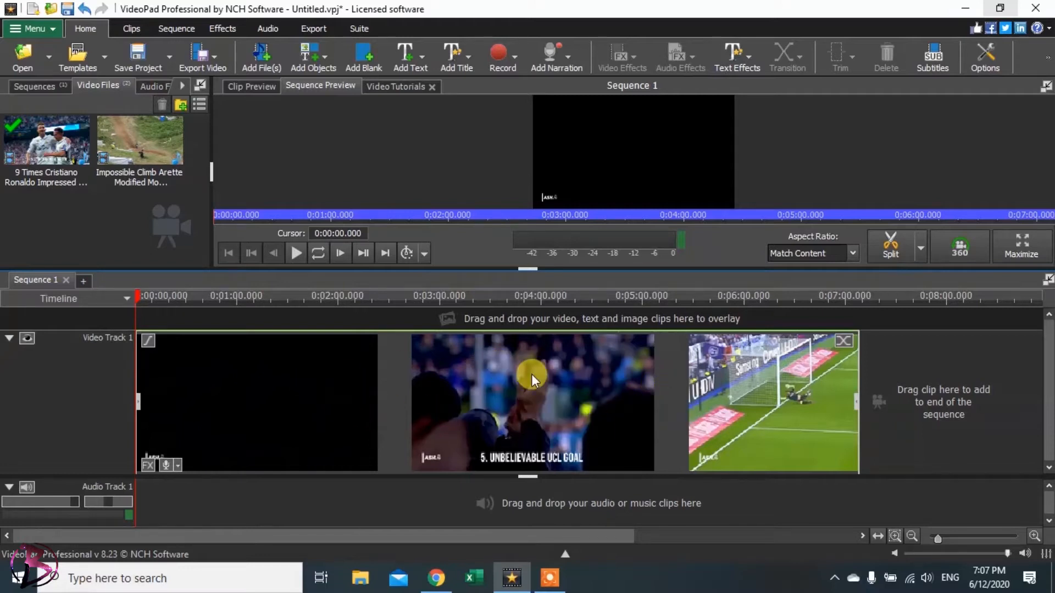
Step: Apply the Sepia video effect to the Ronaldo clip on Video Track 1
{"action": "left_click", "coordinate": [147, 461]}
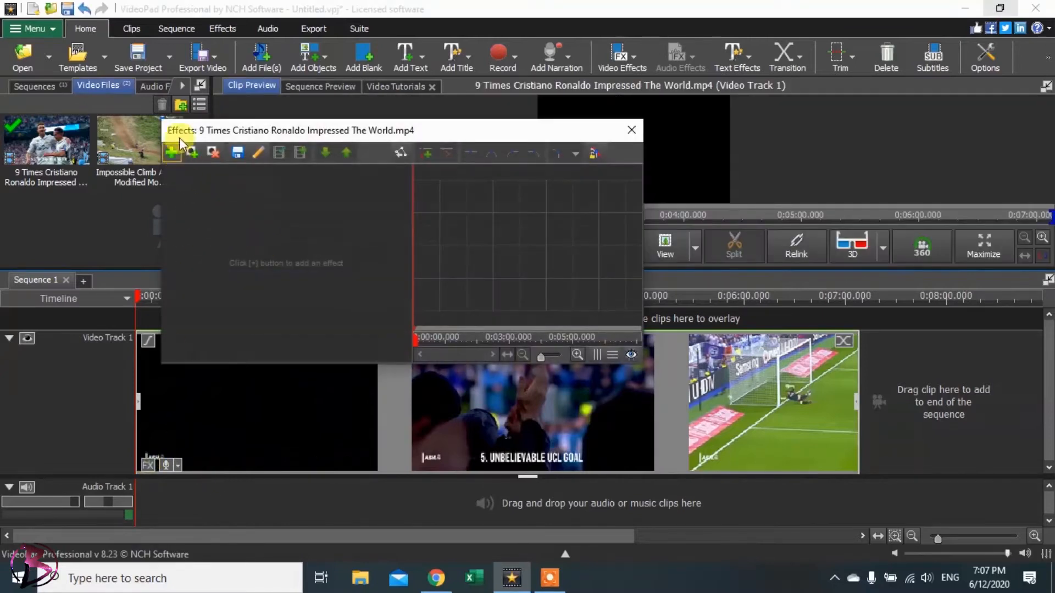
{"action": "left_click_drag", "start_coordinate": [345, 130], "coordinate": [265, 44]}
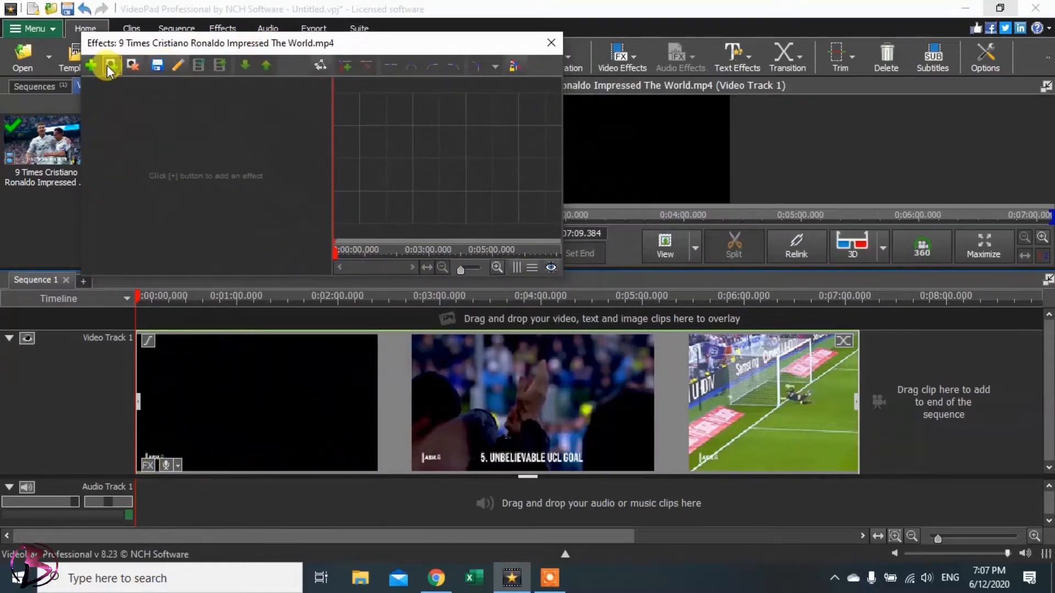
{"action": "left_click", "coordinate": [92, 65]}
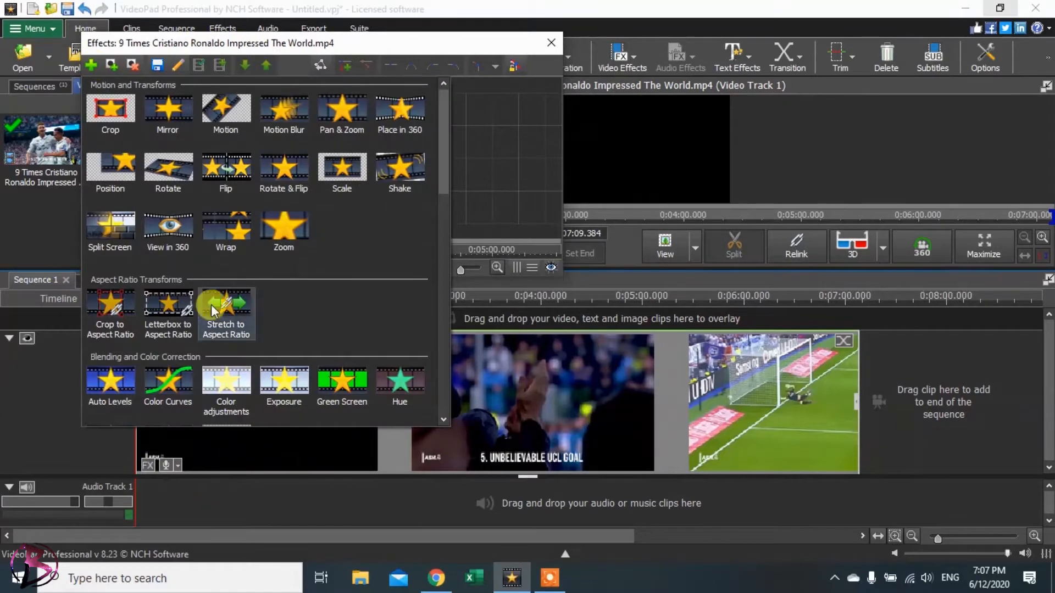
{"action": "left_click_drag", "start_coordinate": [442, 167], "coordinate": [432, 304]}
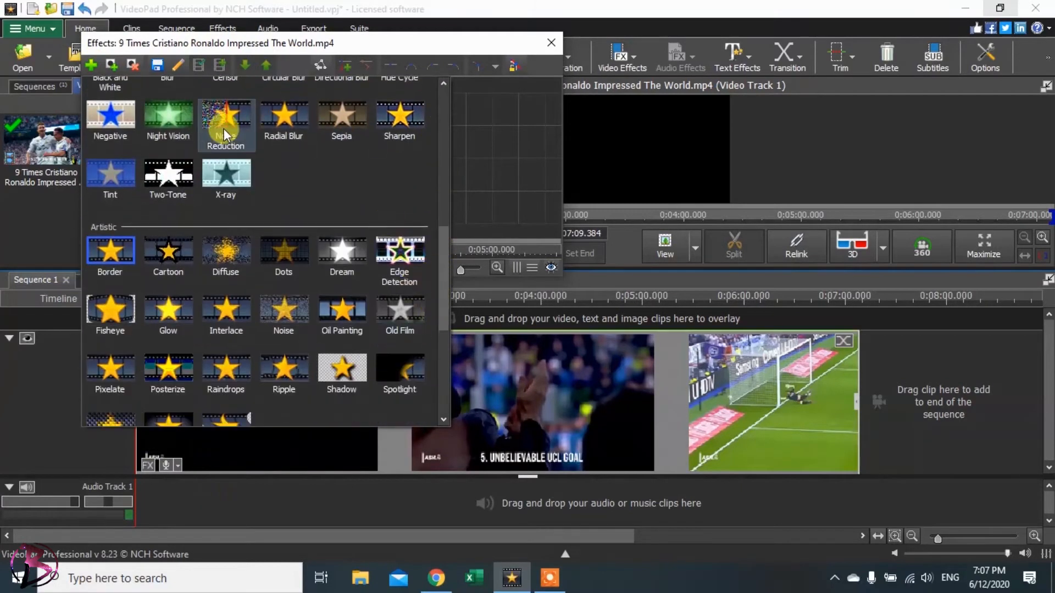
{"action": "left_click_drag", "start_coordinate": [442, 252], "coordinate": [439, 281]}
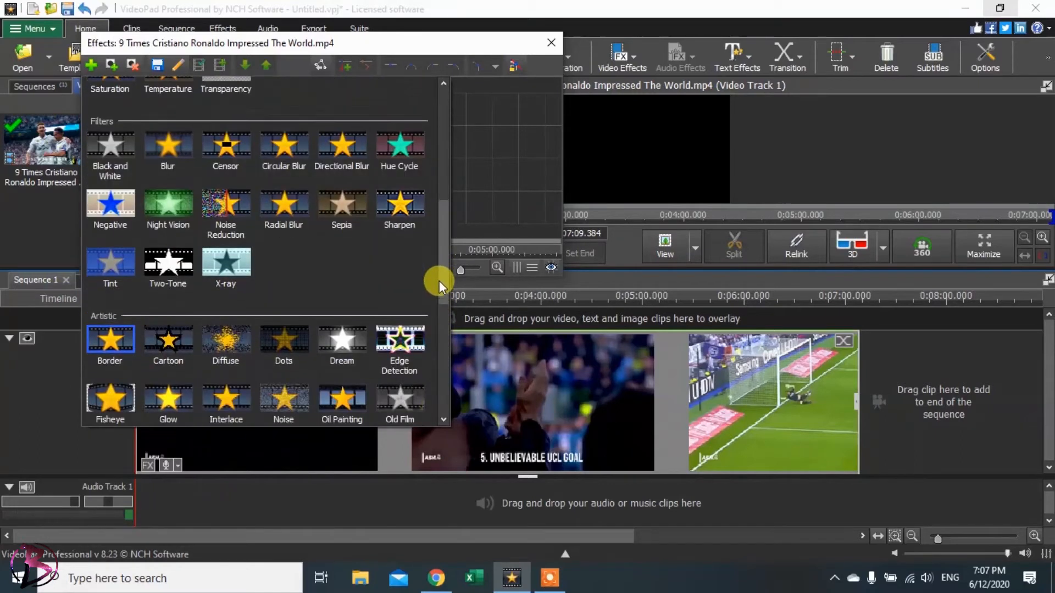
{"action": "left_click", "coordinate": [342, 204]}
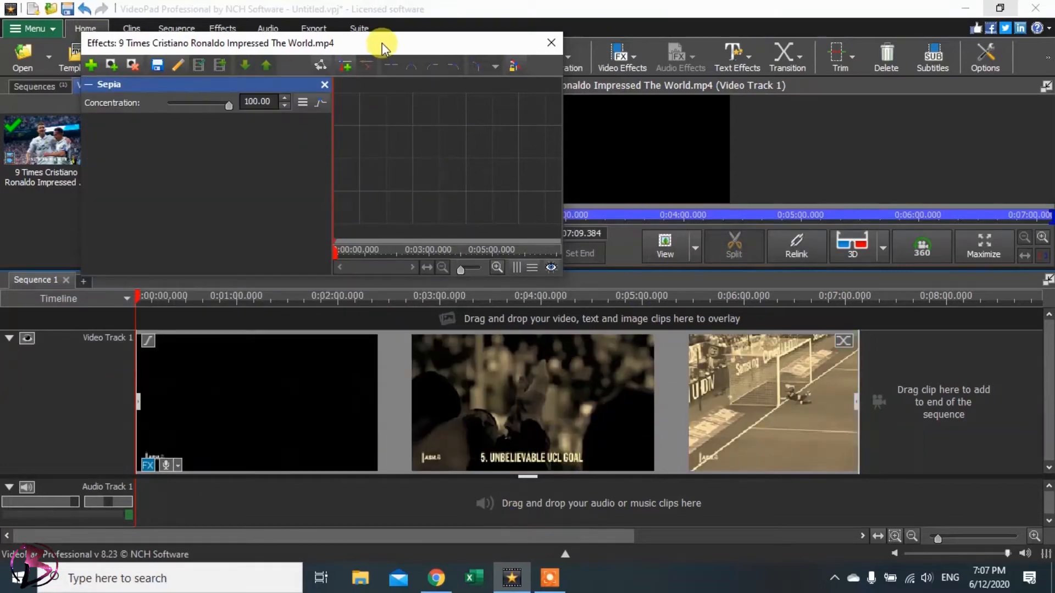
Step: Play the clip preview with the Sepia effect, and remove the effect from the clip
{"action": "left_click_drag", "start_coordinate": [381, 43], "coordinate": [269, 42]}
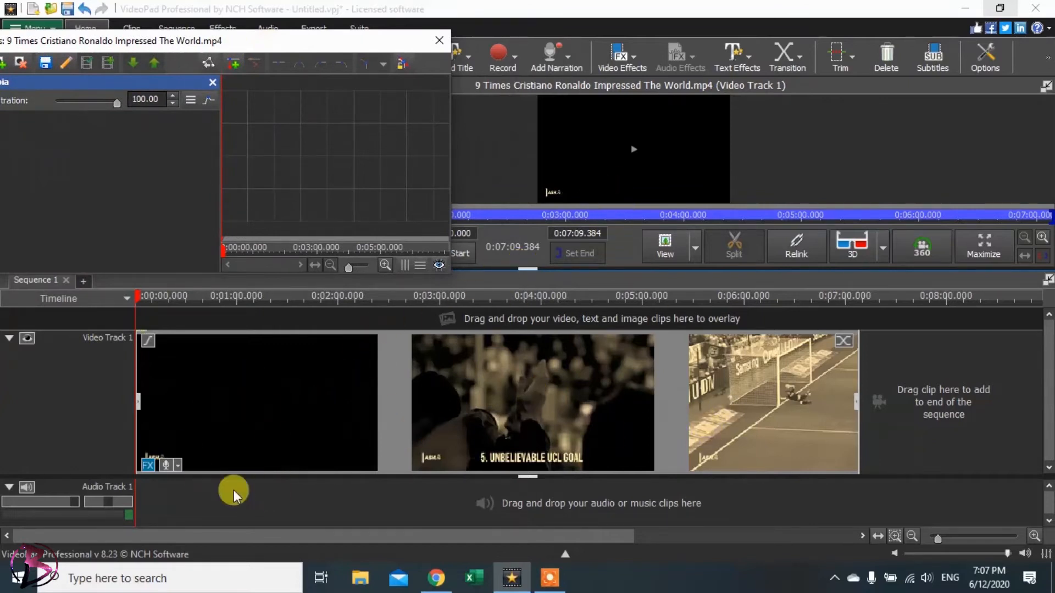
{"action": "left_click_drag", "start_coordinate": [219, 52], "coordinate": [867, 273]}
{"action": "left_click", "coordinate": [273, 253]}
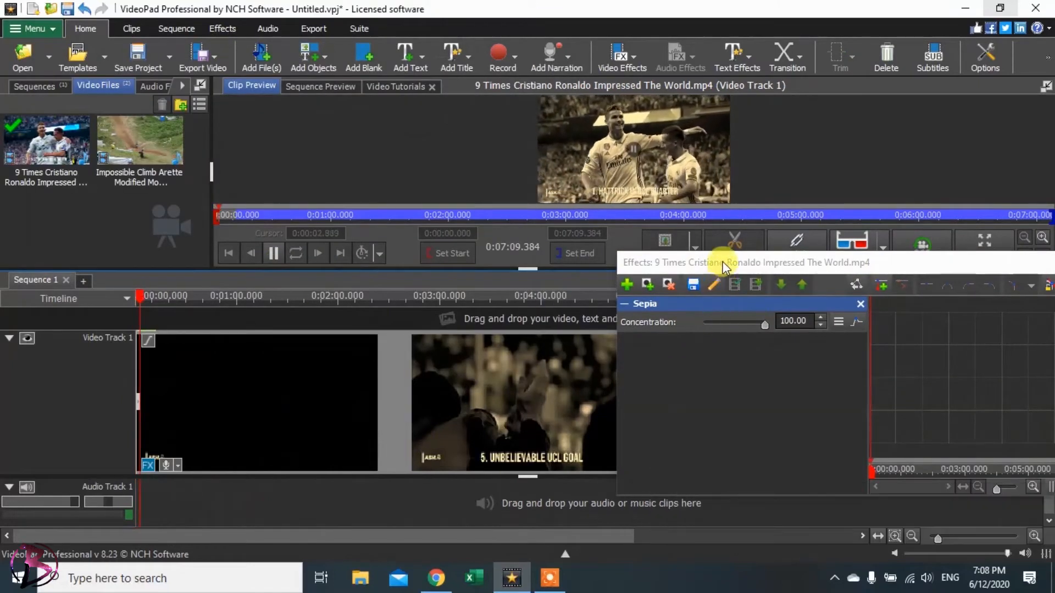
{"action": "left_click_drag", "start_coordinate": [714, 262], "coordinate": [436, 263]}
{"action": "left_click", "coordinate": [591, 305]}
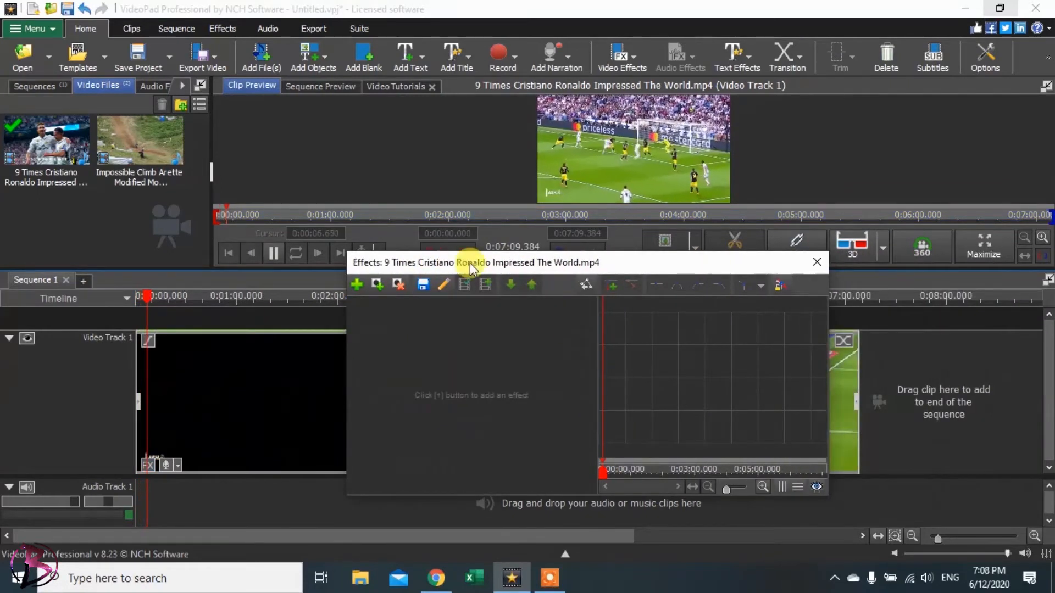
Step: Try a Vignette effect with strength 2.04, width 0.39 and red 128 on the Ronaldo clip, remove it and close the effects window
{"action": "left_click", "coordinate": [357, 284]}
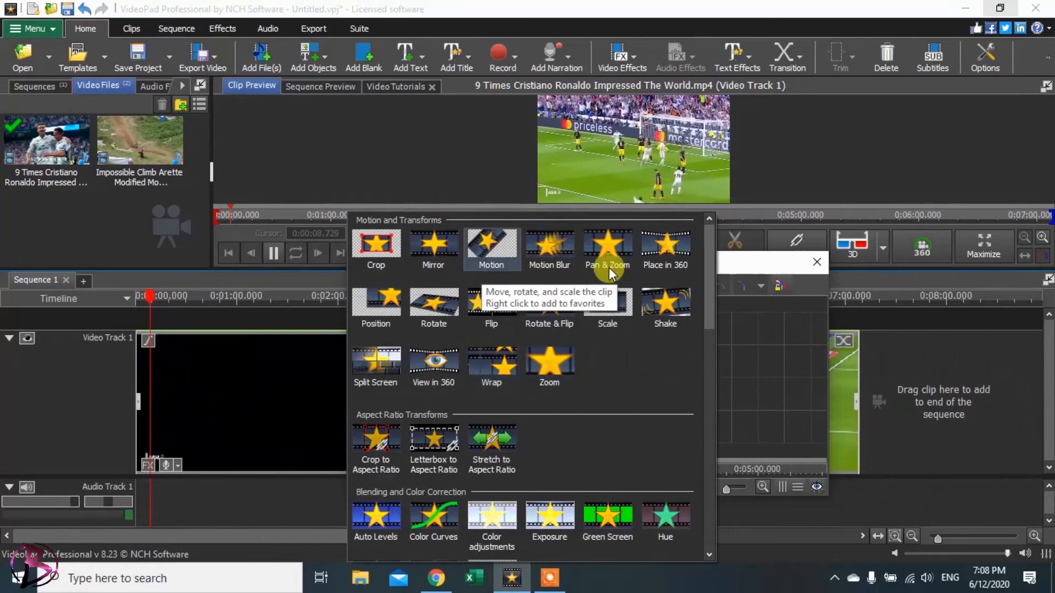
{"action": "left_click_drag", "start_coordinate": [704, 293], "coordinate": [704, 437]}
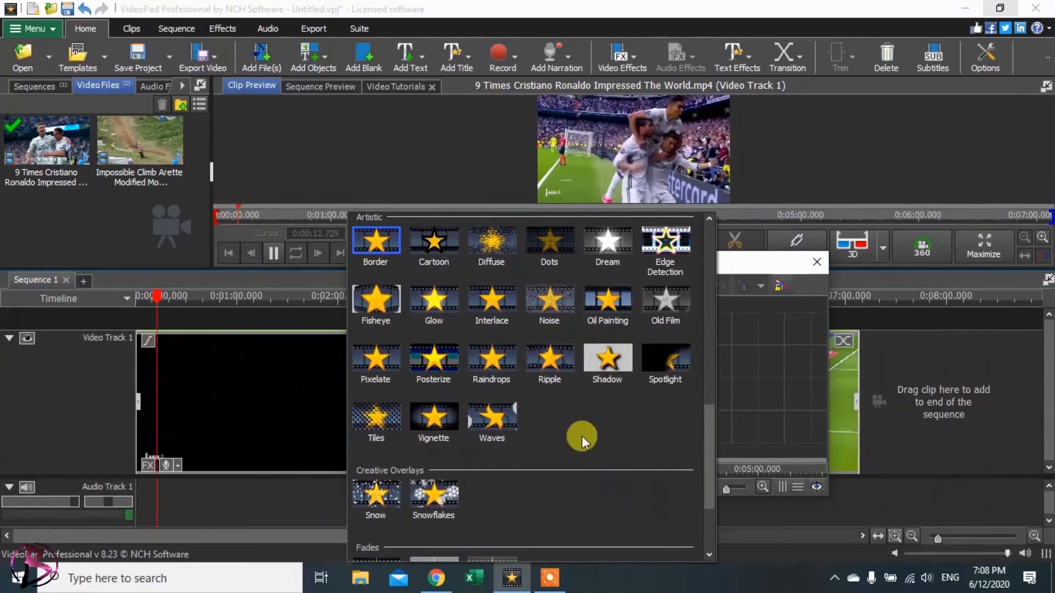
{"action": "left_click", "coordinate": [418, 417]}
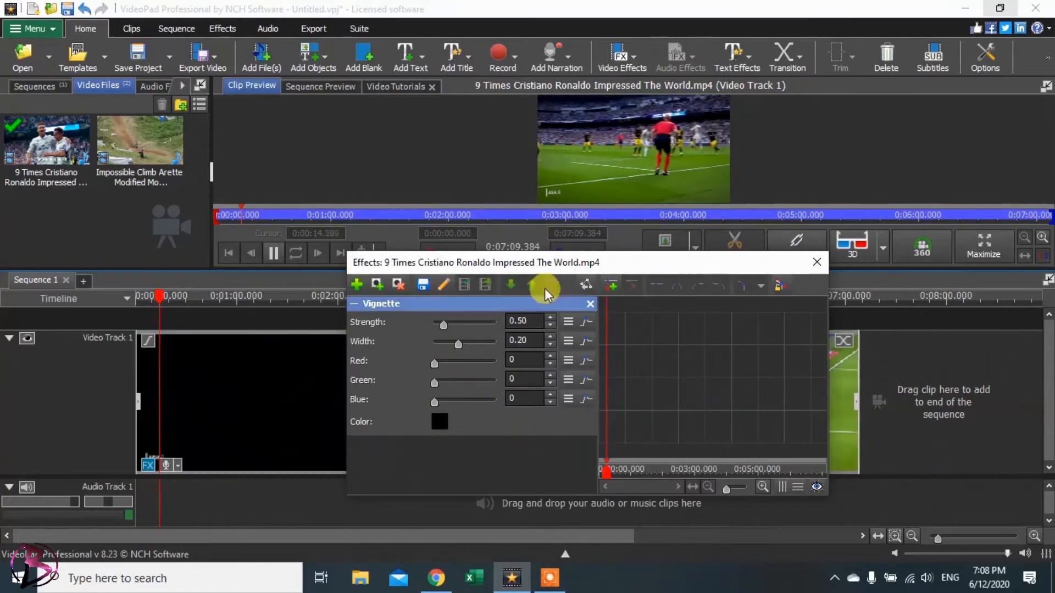
{"action": "left_click_drag", "start_coordinate": [448, 325], "coordinate": [476, 330]}
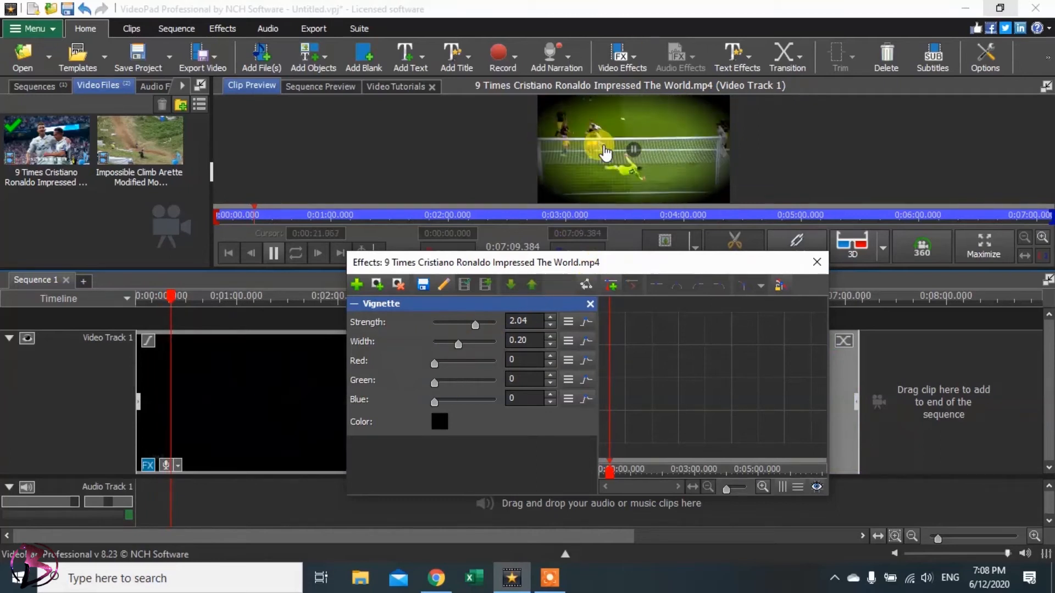
{"action": "left_click_drag", "start_coordinate": [460, 352], "coordinate": [481, 342]}
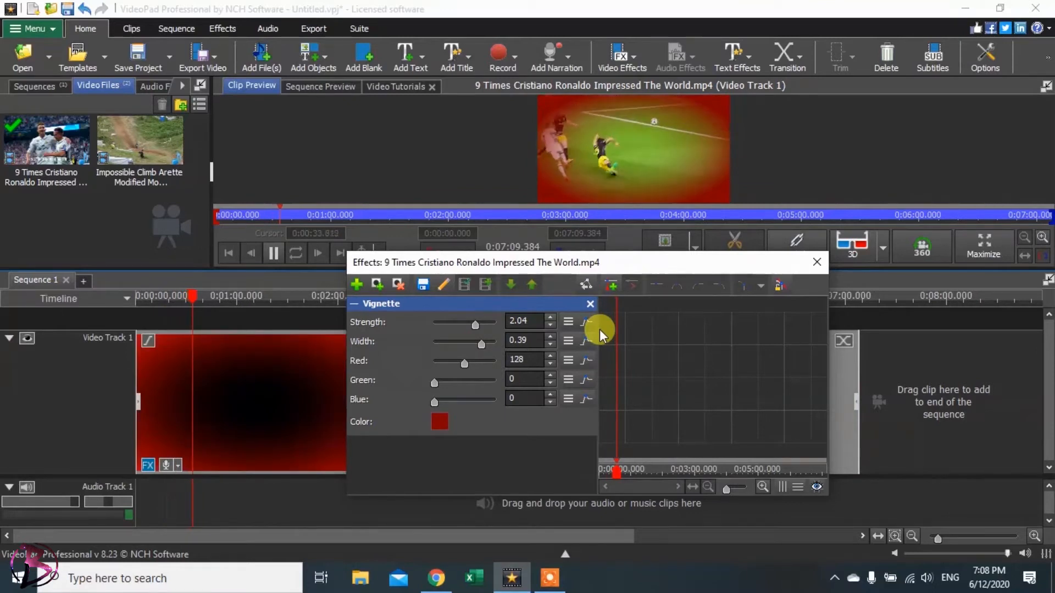
{"action": "left_click", "coordinate": [594, 301]}
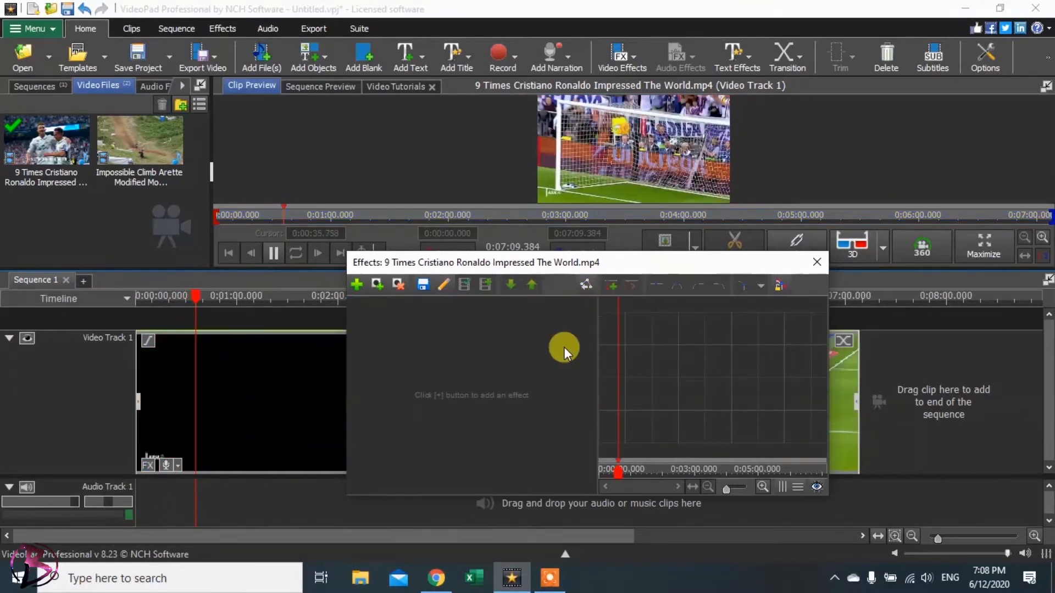
{"action": "left_click", "coordinate": [815, 262]}
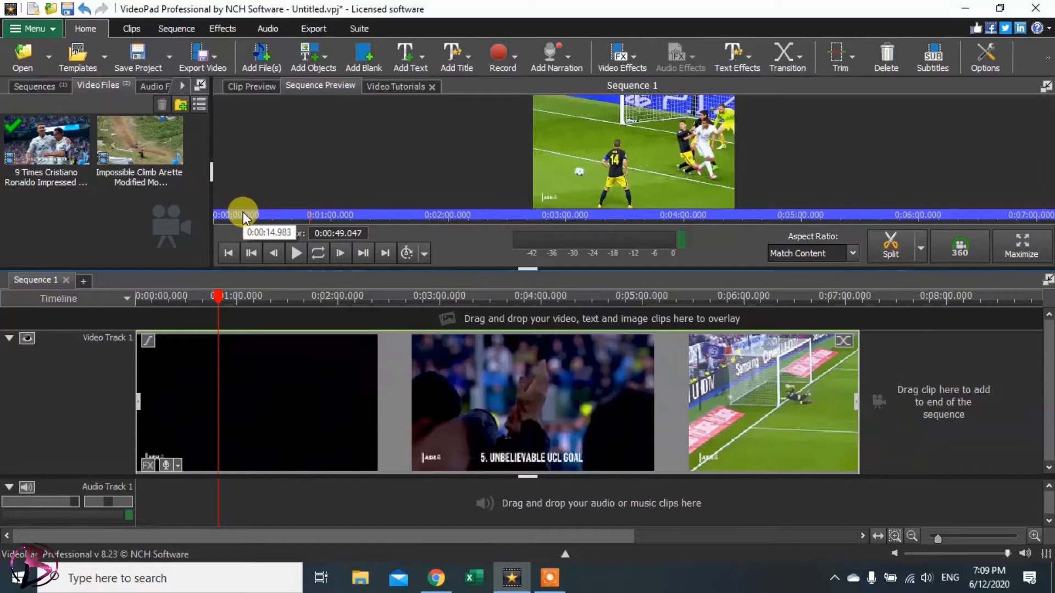
Step: Overlay the "Impossible Climb Arette" clip at the start of Video Track 2 and delete its linked audio
{"action": "left_click_drag", "start_coordinate": [138, 144], "coordinate": [901, 314]}
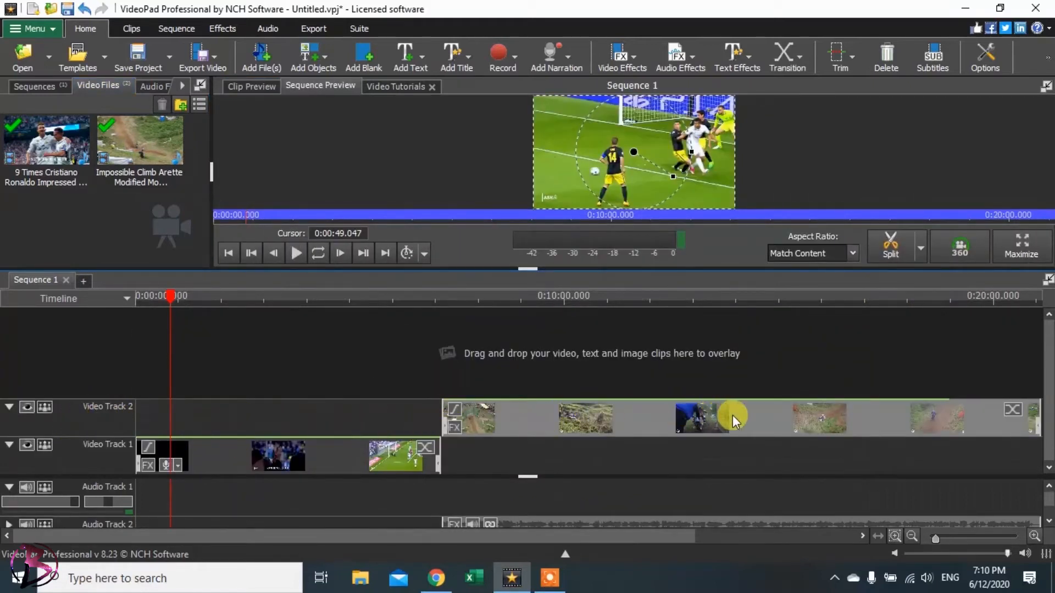
{"action": "left_click", "coordinate": [487, 523]}
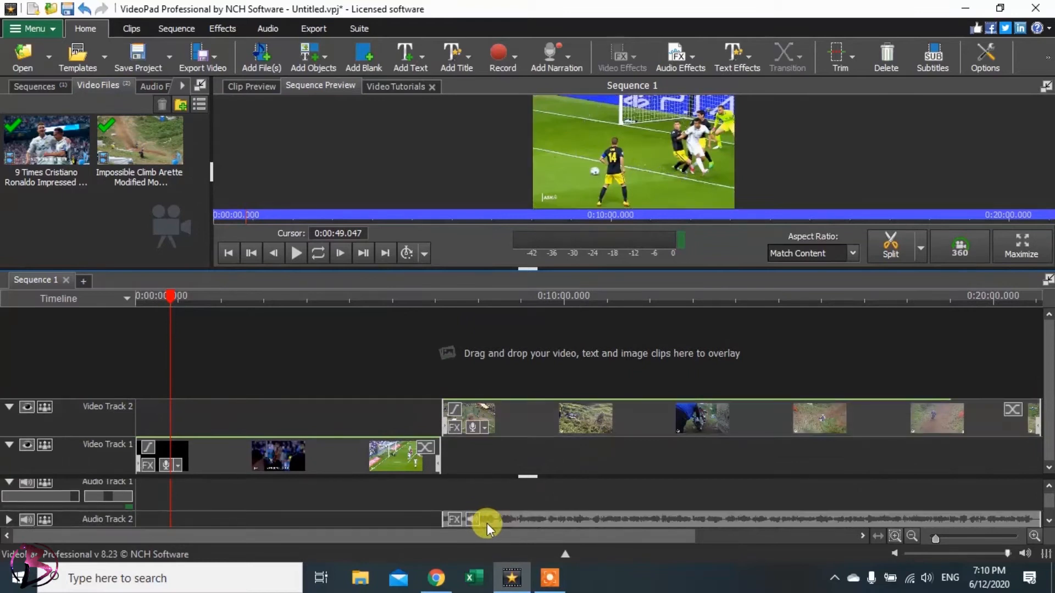
{"action": "key", "text": "Delete"}
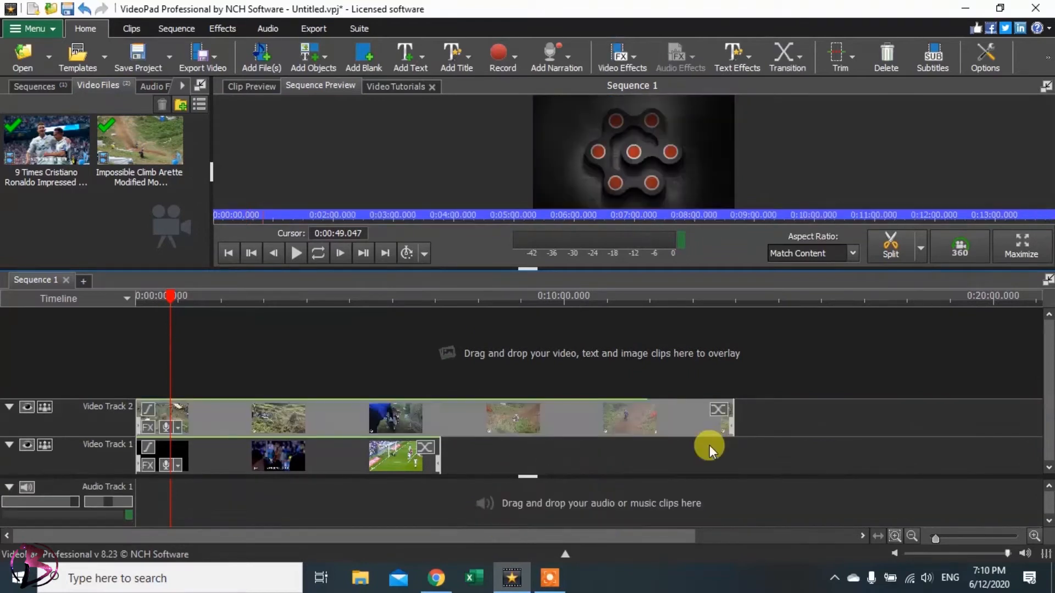
Step: Trim the end of the Impossible Climb clip to match the Ronaldo clip's end, and set the playhead at about 0:00:59
{"action": "left_click_drag", "start_coordinate": [732, 426], "coordinate": [442, 429]}
{"action": "left_click", "coordinate": [178, 302]}
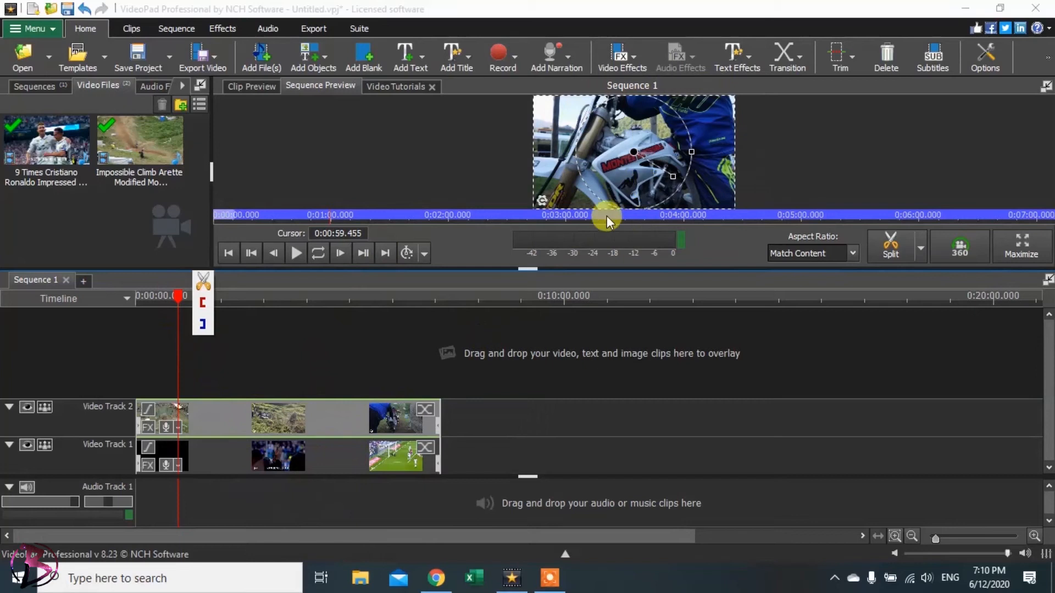
Step: Apply the Split Screen video effect to the Ronaldo clip on Video Track 1
{"action": "left_click", "coordinate": [339, 462]}
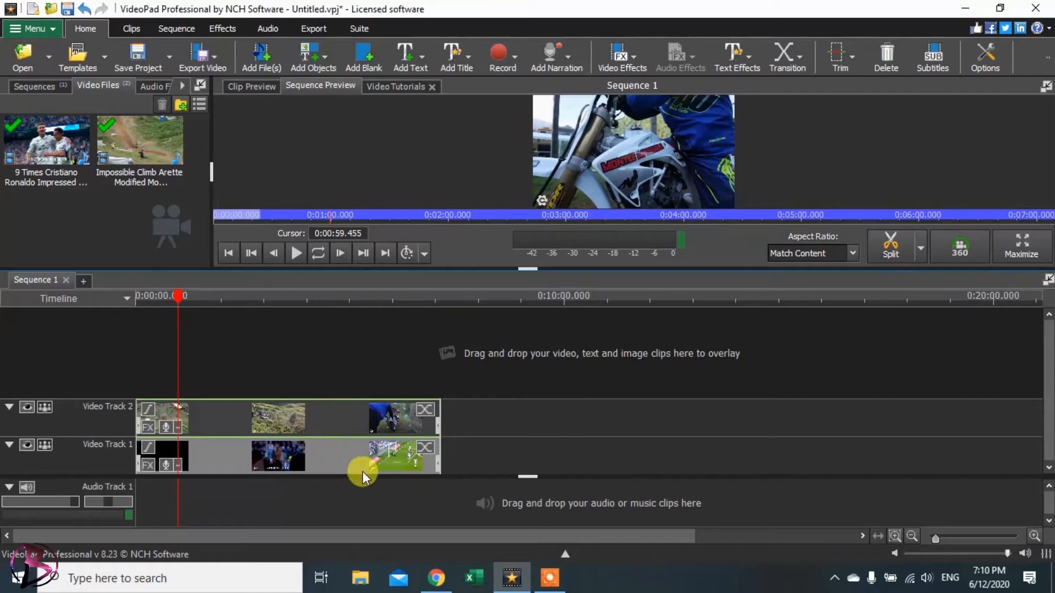
{"action": "left_click", "coordinate": [614, 69]}
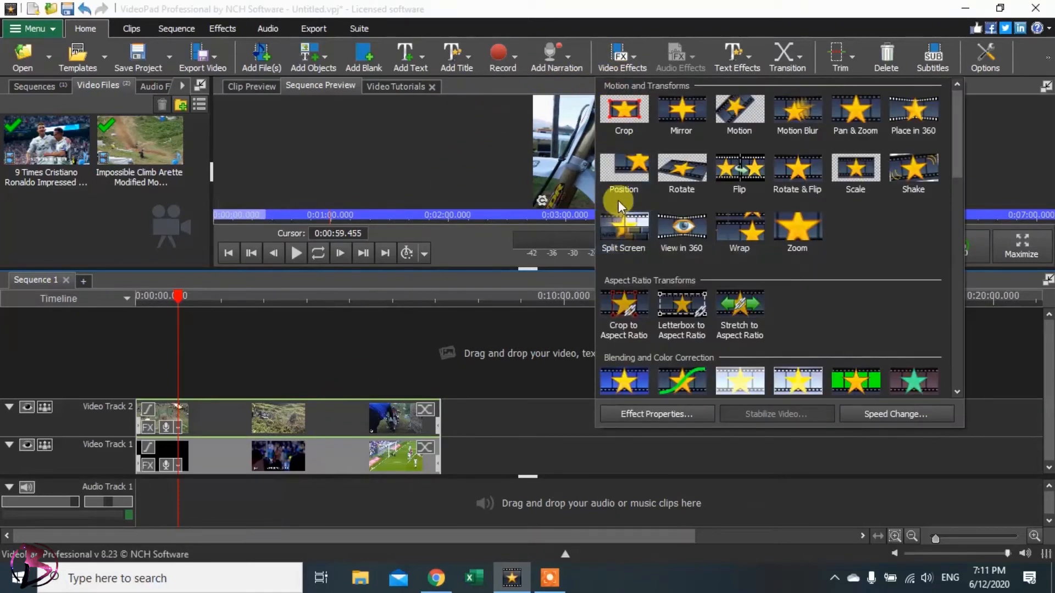
{"action": "left_click", "coordinate": [623, 224]}
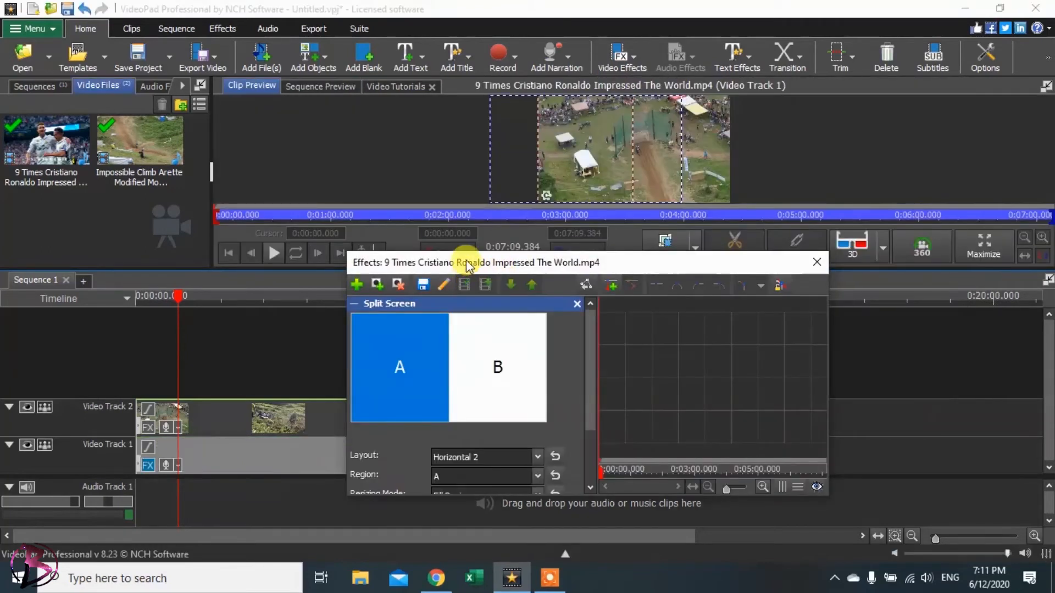
{"action": "left_click_drag", "start_coordinate": [464, 266], "coordinate": [365, 137]}
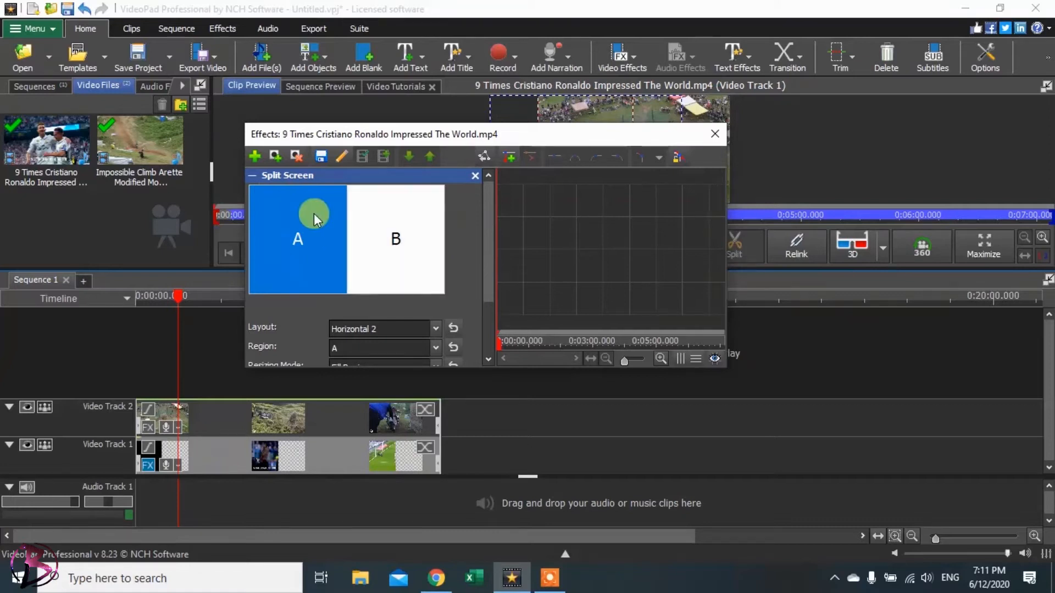
Step: Examine the Split Screen settings for region A, including layout, resizing mode, scale and horizontal and vertical bias
{"action": "left_click_drag", "start_coordinate": [483, 221], "coordinate": [485, 270]}
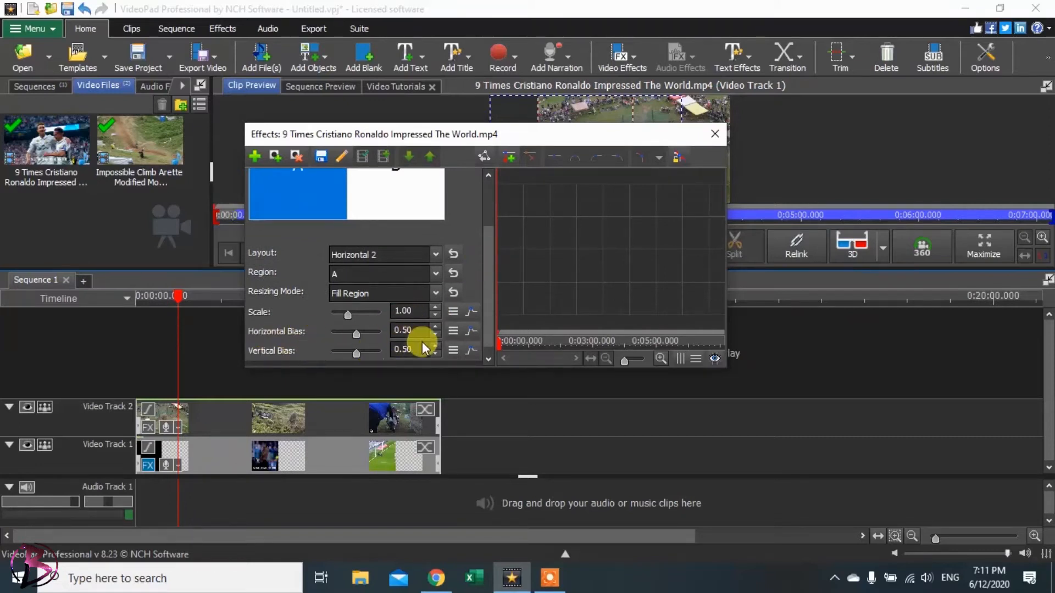
{"action": "left_click_drag", "start_coordinate": [490, 278], "coordinate": [489, 215]}
{"action": "left_click", "coordinate": [325, 254]}
{"action": "left_click", "coordinate": [312, 256]}
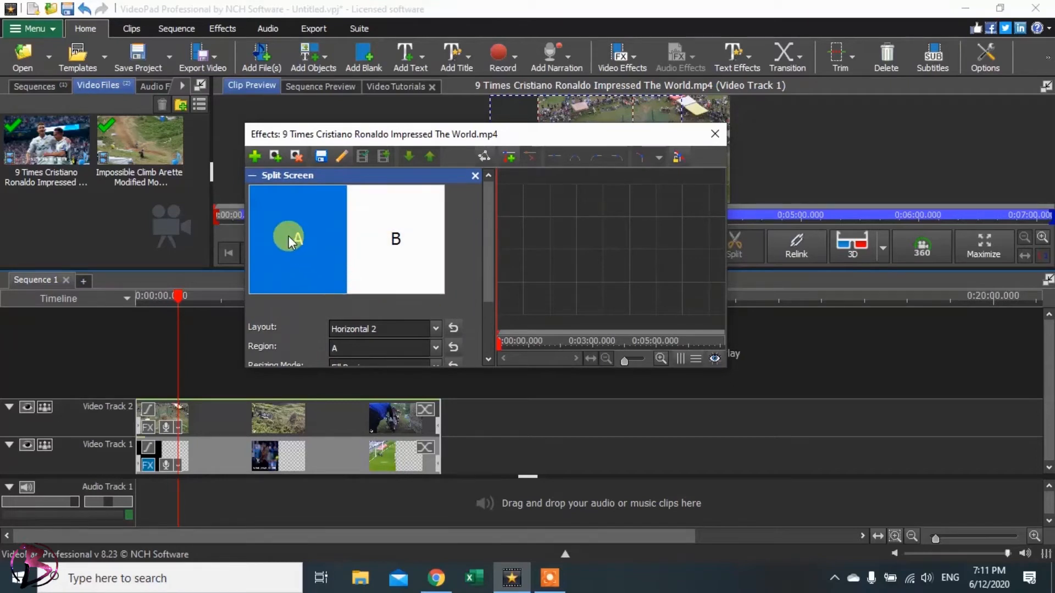
{"action": "left_click", "coordinate": [300, 215]}
{"action": "left_click_drag", "start_coordinate": [489, 249], "coordinate": [484, 302]}
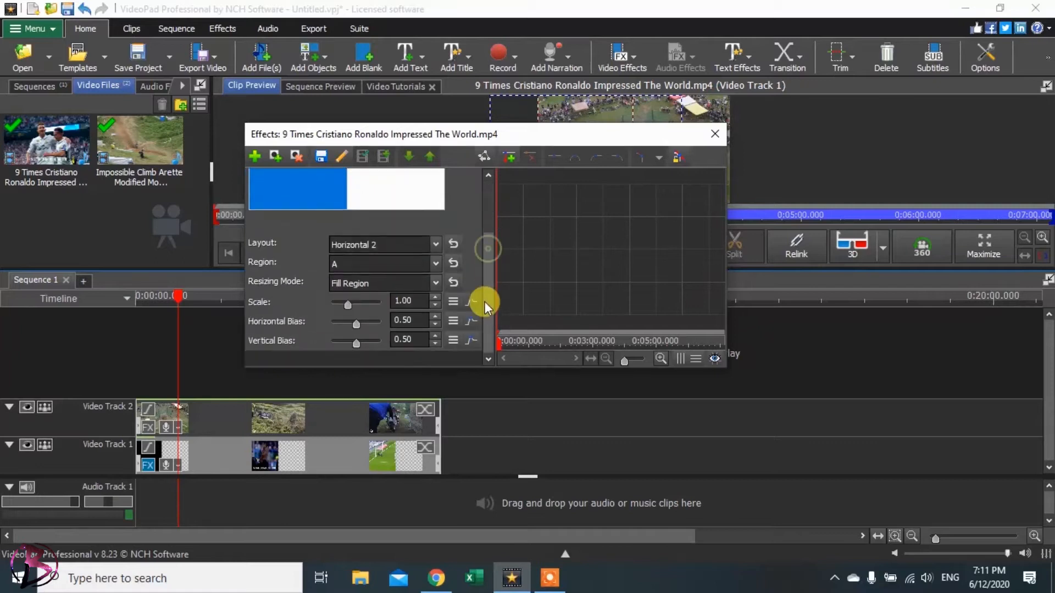
{"action": "scroll", "coordinate": [308, 313], "scroll_direction": "up", "scroll_amount": 2}
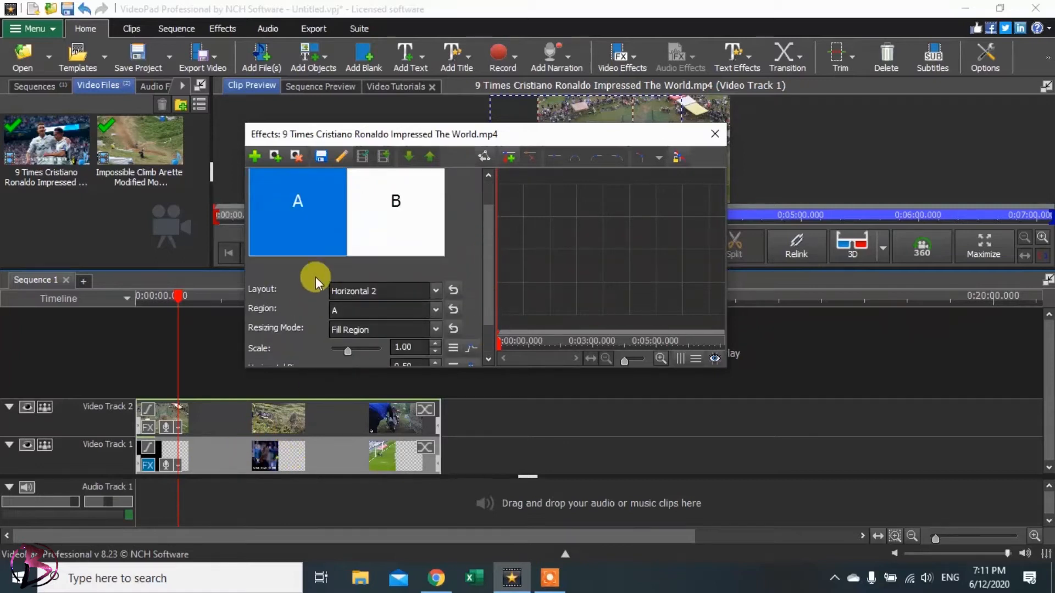
{"action": "left_click", "coordinate": [295, 209]}
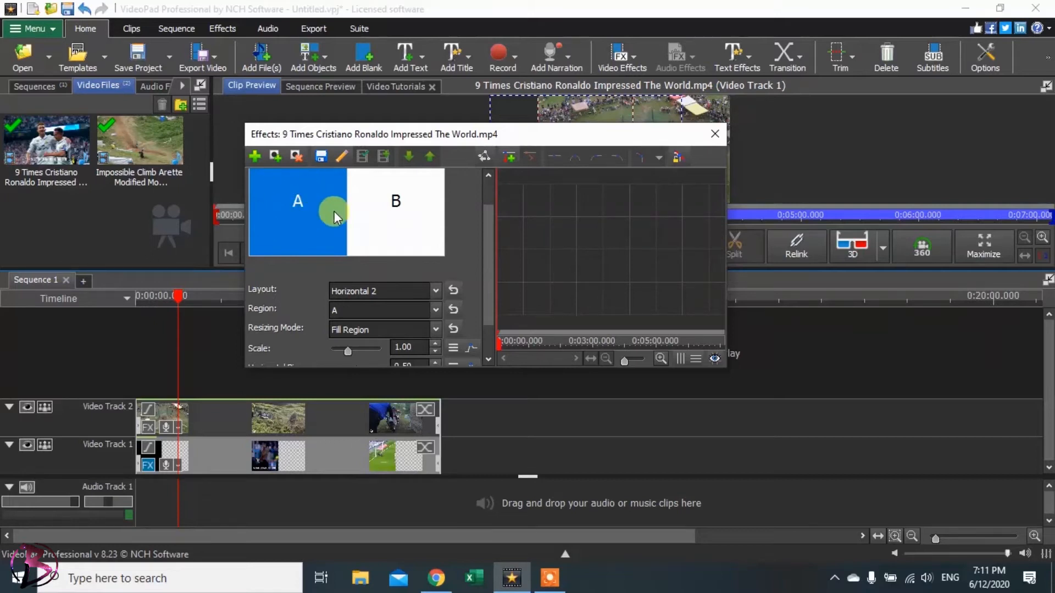
Step: Try the Vertical 2 layout for the Ronaldo clip's Split Screen effect and restore Horizontal 2
{"action": "left_click", "coordinate": [418, 291]}
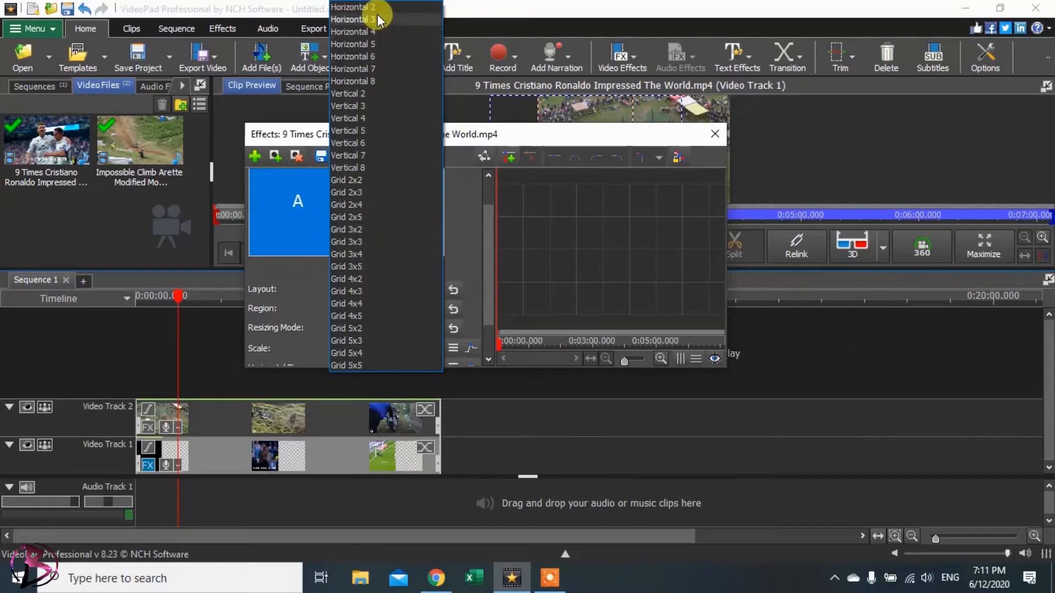
{"action": "left_click", "coordinate": [371, 93]}
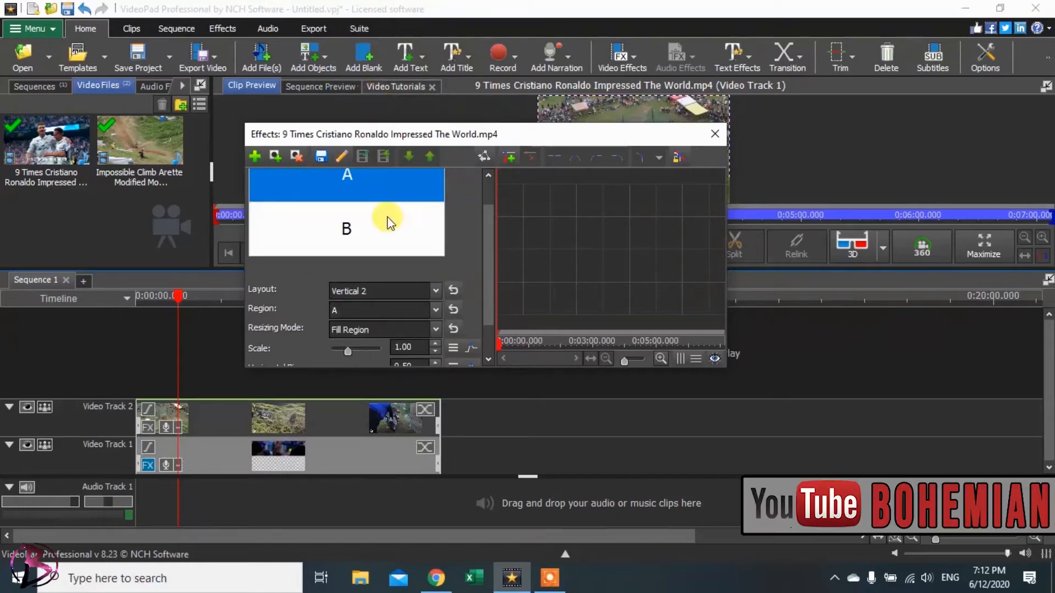
{"action": "left_click_drag", "start_coordinate": [490, 235], "coordinate": [489, 197]}
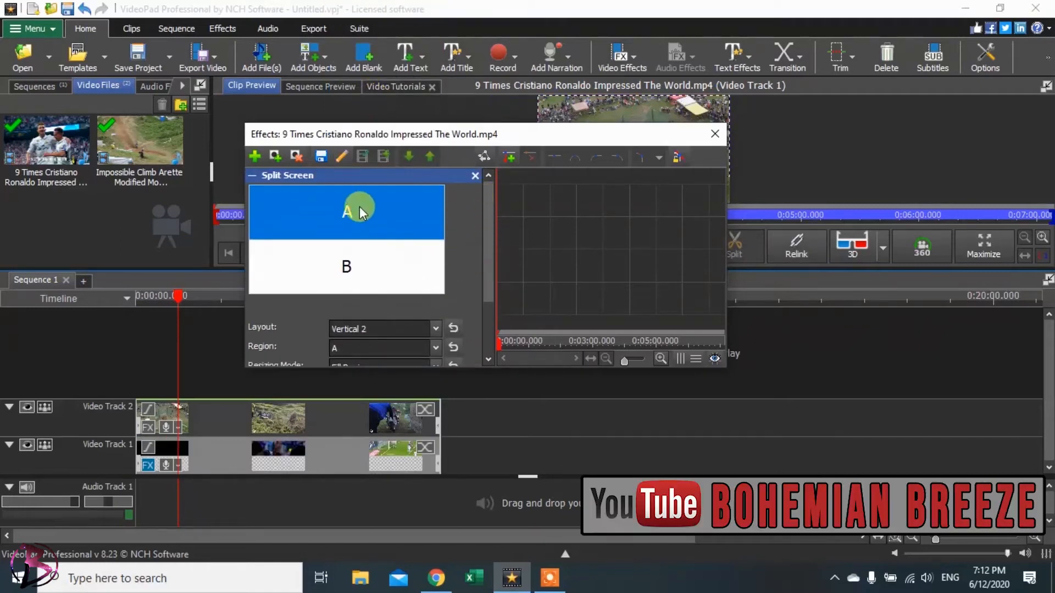
{"action": "left_click", "coordinate": [399, 329]}
{"action": "left_click", "coordinate": [372, 10]}
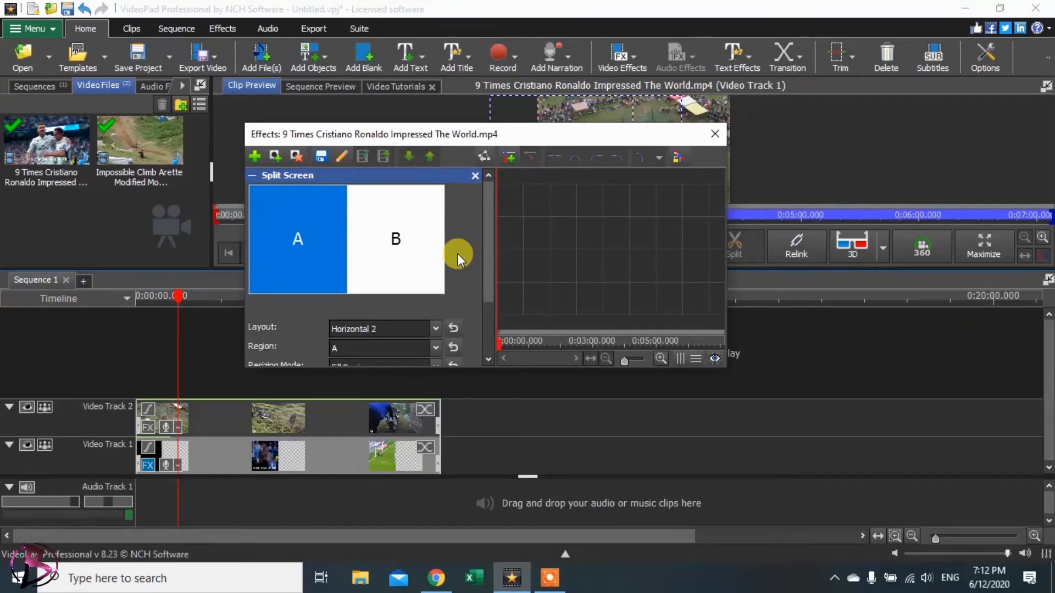
Step: Keep the Ronaldo clip in region A and set its Split Screen horizontal and vertical bias to 0.45
{"action": "scroll", "coordinate": [457, 253], "scroll_direction": "down", "scroll_amount": 1}
{"action": "left_click", "coordinate": [307, 208]}
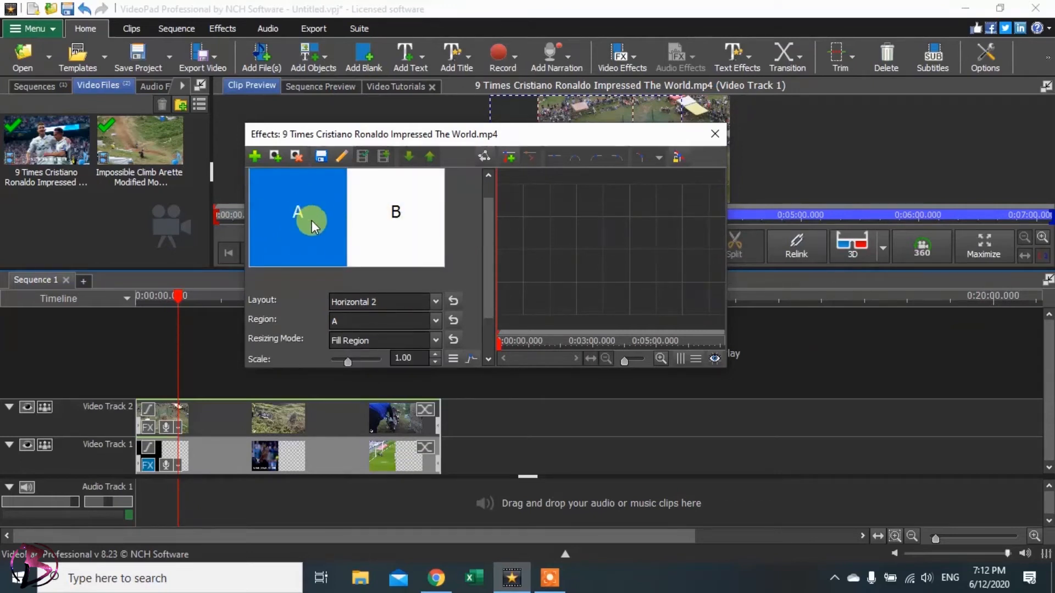
{"action": "scroll", "coordinate": [473, 235], "scroll_direction": "down", "scroll_amount": 2}
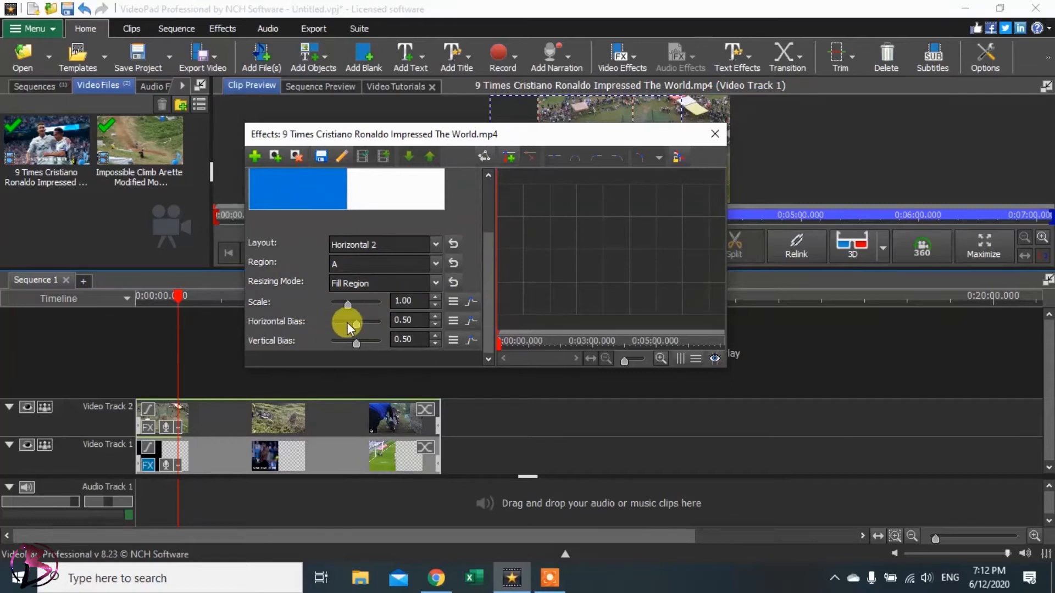
{"action": "left_click", "coordinate": [404, 318]}
{"action": "left_click_drag", "start_coordinate": [411, 320], "coordinate": [376, 327]}
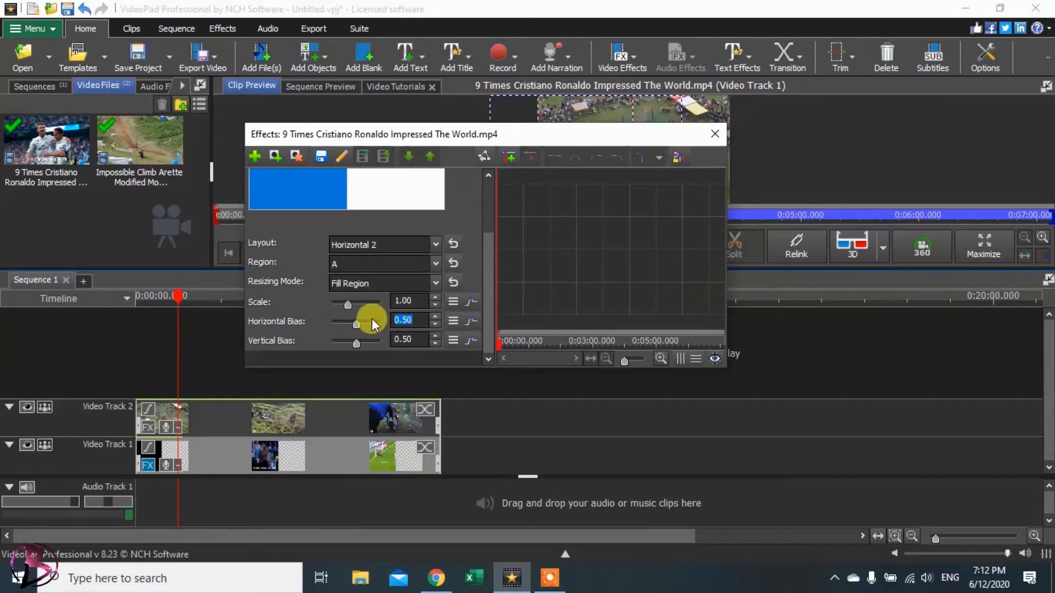
{"action": "type", "text": ".45"}
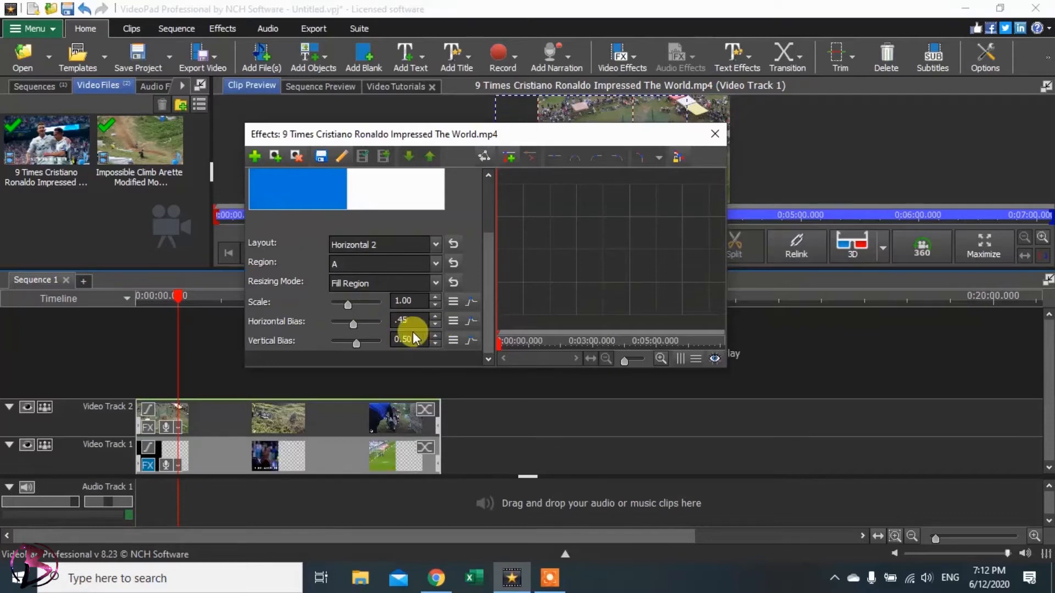
{"action": "left_click_drag", "start_coordinate": [410, 338], "coordinate": [390, 327]}
{"action": "type", "text": ".45"}
{"action": "left_click", "coordinate": [714, 134]}
Step: Apply the Split Screen video effect to the Impossible Climb clip on Video Track 2
{"action": "left_click", "coordinate": [197, 474]}
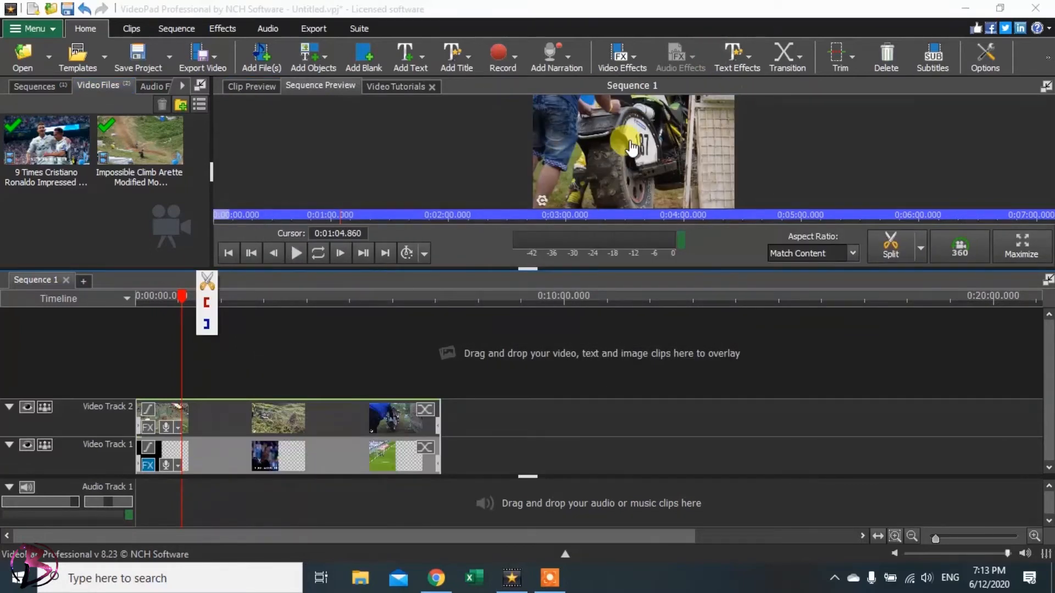
{"action": "left_click", "coordinate": [223, 410]}
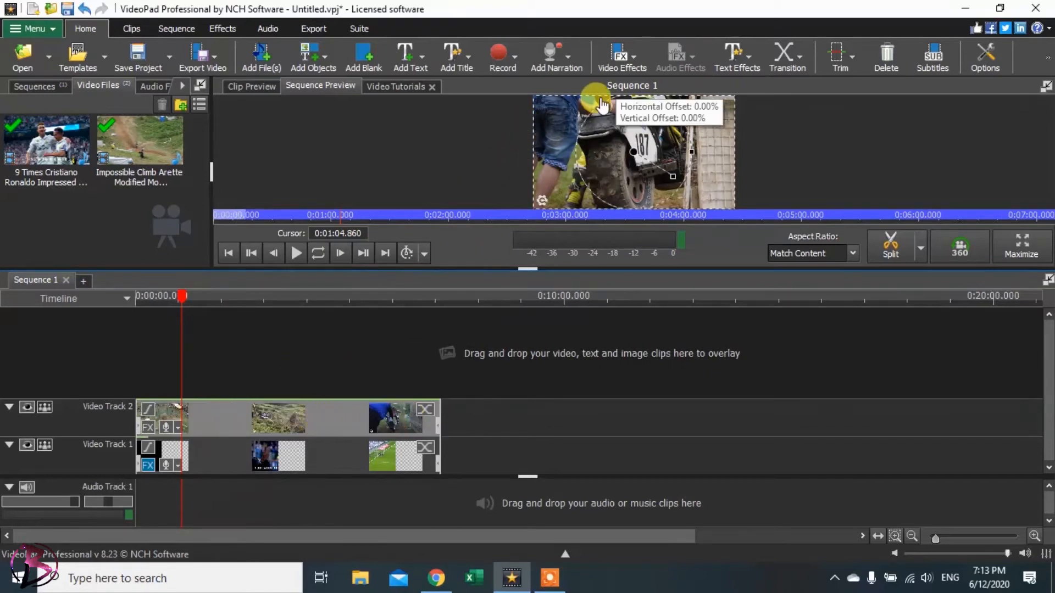
{"action": "left_click", "coordinate": [614, 61]}
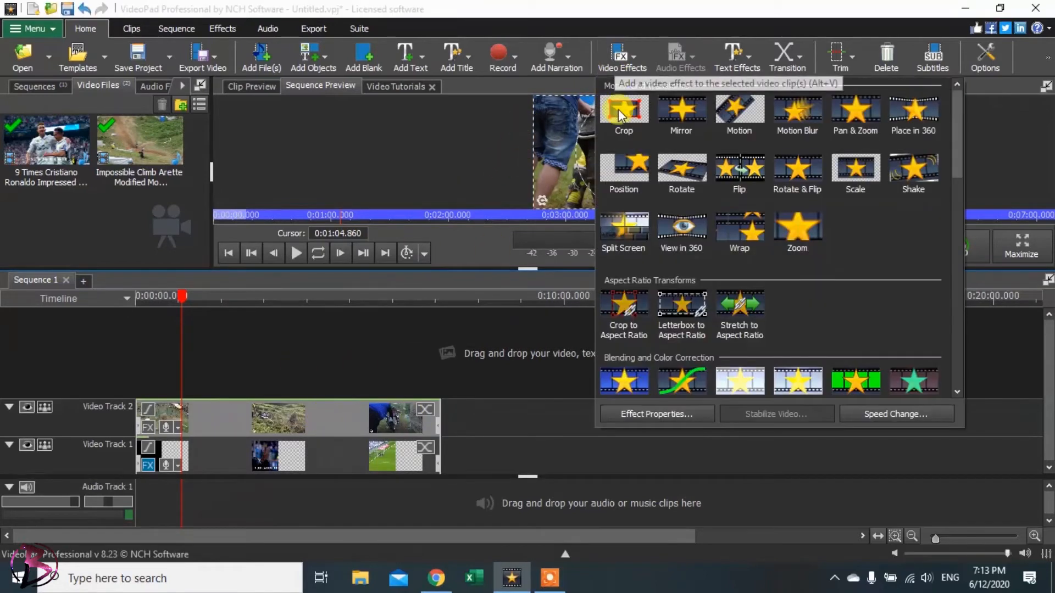
{"action": "left_click", "coordinate": [646, 247]}
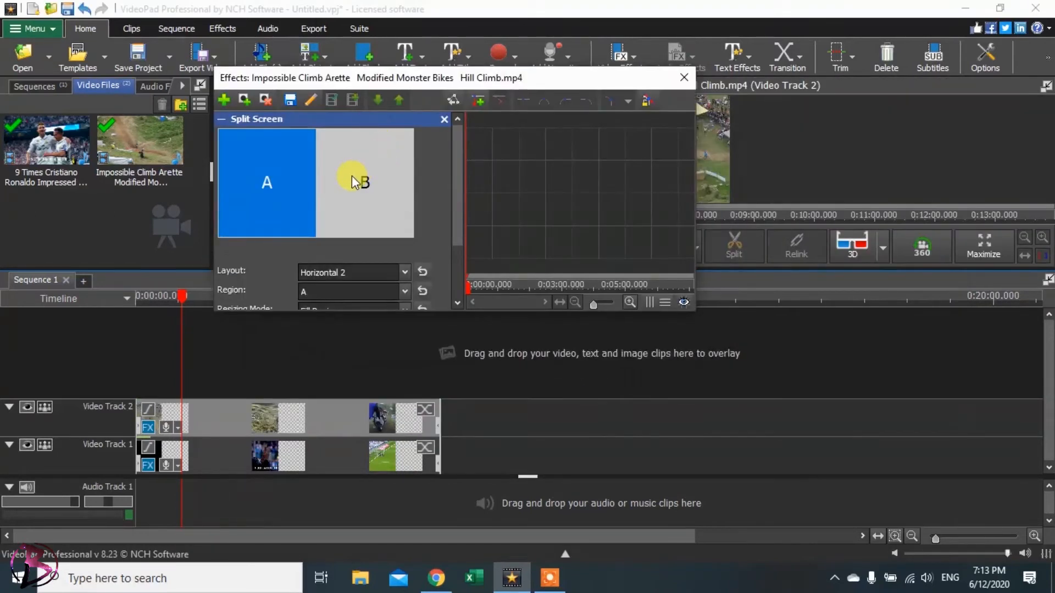
Step: Assign the Impossible Climb clip to region B and set its horizontal and vertical bias to 0.45
{"action": "left_click", "coordinate": [351, 176]}
{"action": "left_click_drag", "start_coordinate": [456, 178], "coordinate": [456, 231]}
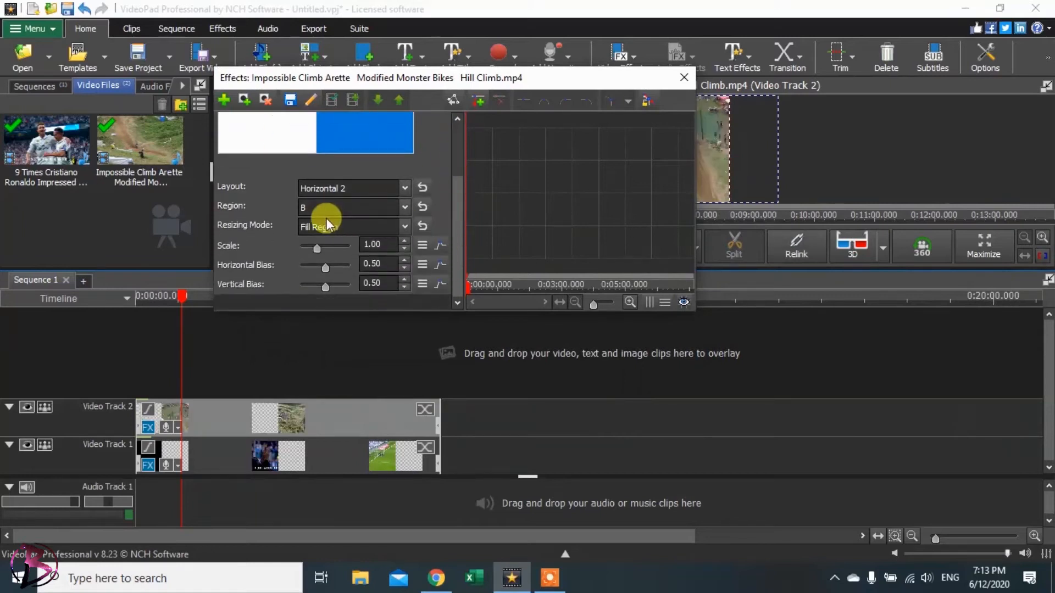
{"action": "left_click_drag", "start_coordinate": [379, 265], "coordinate": [355, 263]}
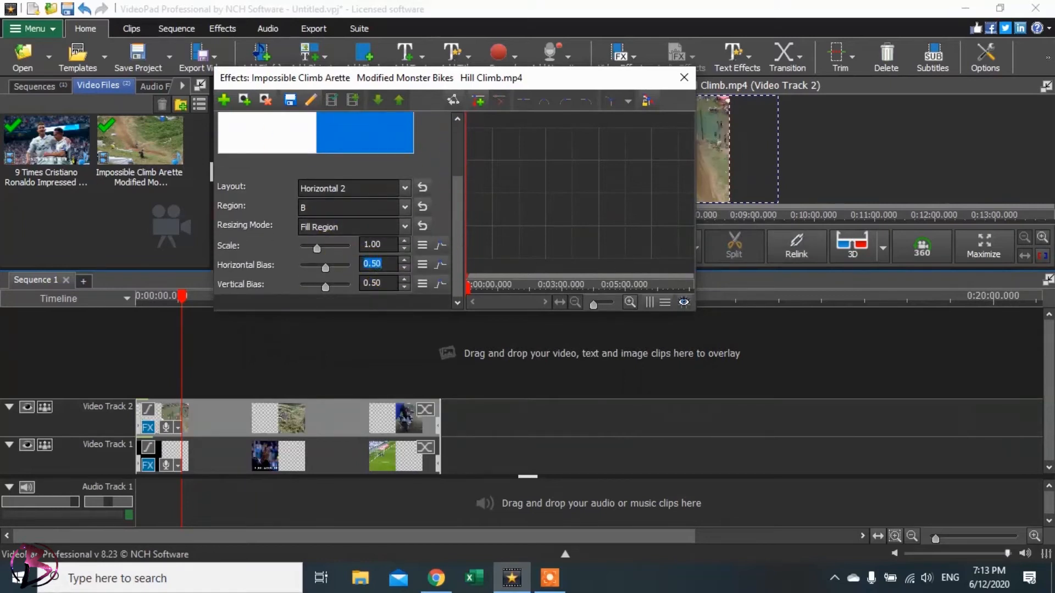
{"action": "type", "text": ".45"}
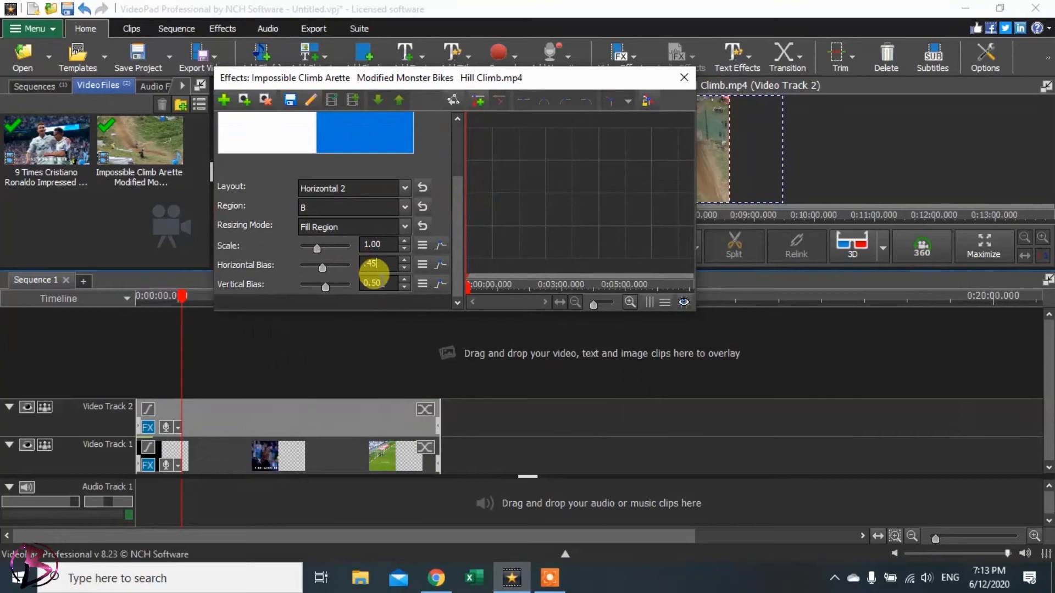
{"action": "key", "text": "Tab"}
{"action": "type", "text": ".45"}
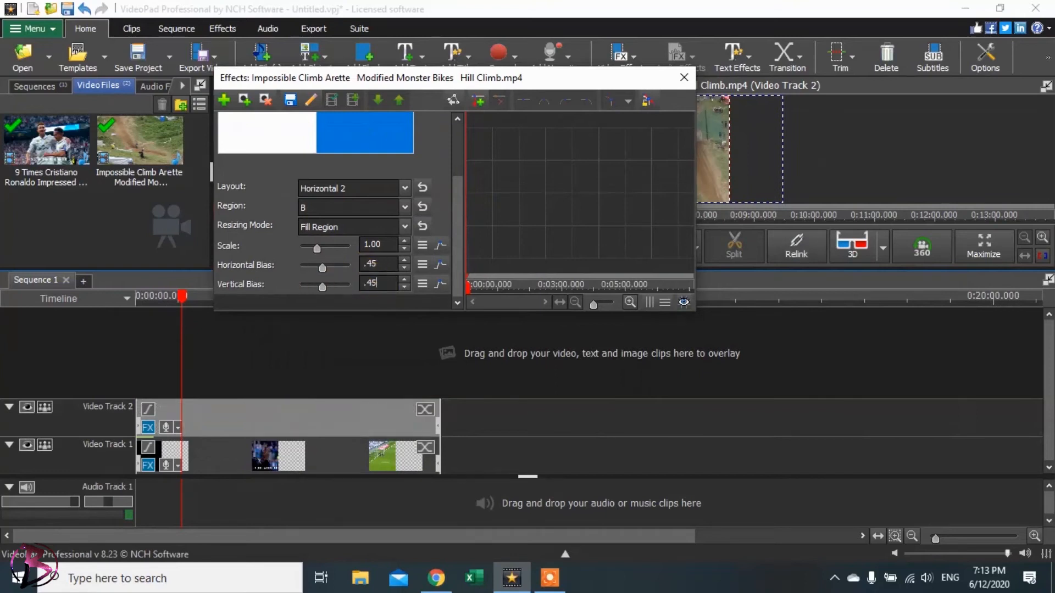
{"action": "left_click", "coordinate": [684, 78]}
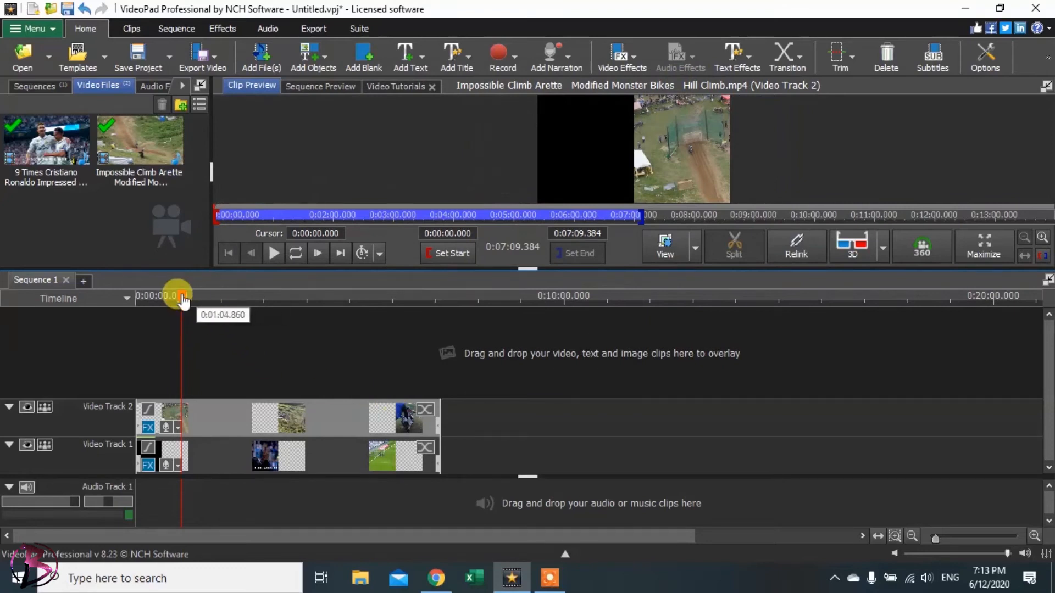
Step: Play the sequence from near its start to check the two clips side by side
{"action": "left_click", "coordinate": [146, 299]}
{"action": "key", "text": "space"}
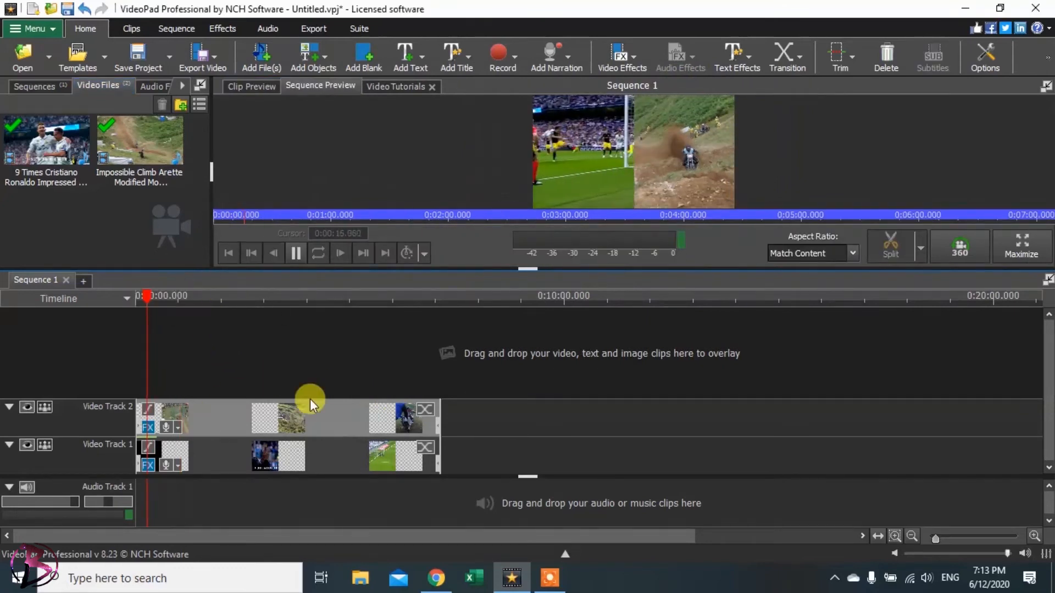
{"action": "key", "text": "space"}
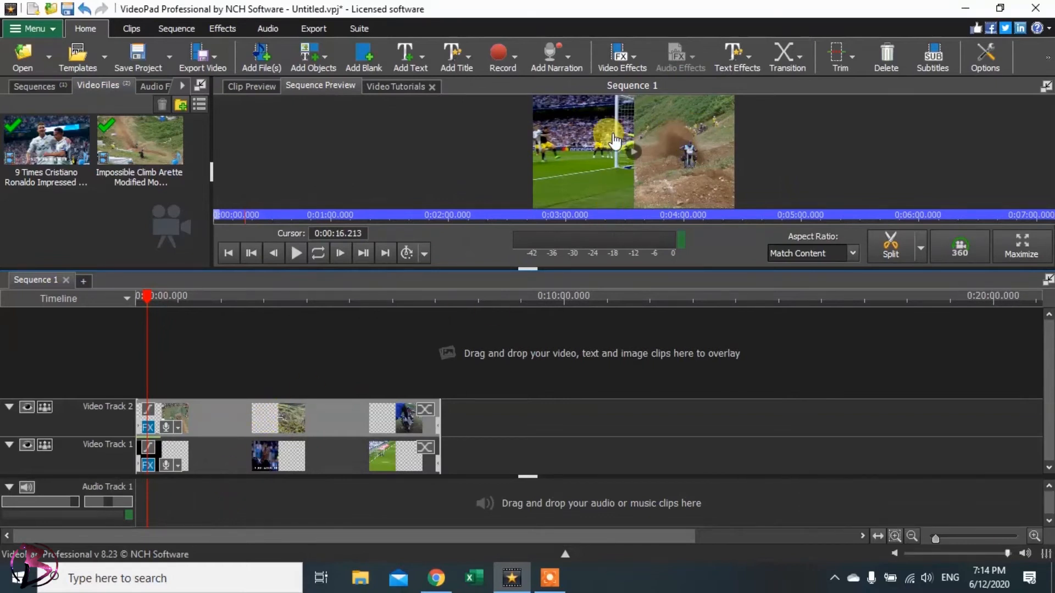
{"action": "key", "text": "space"}
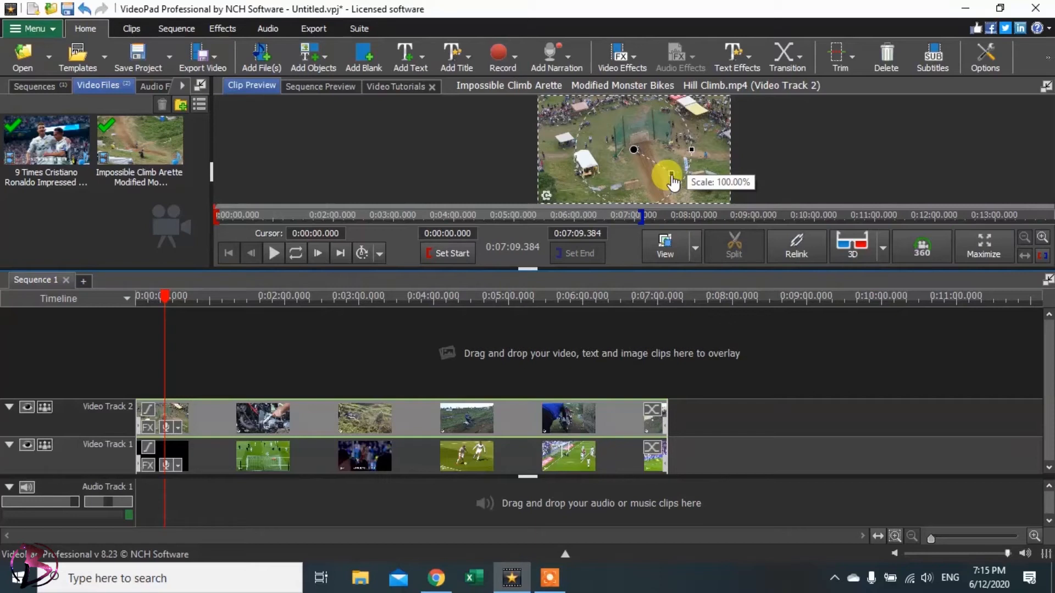
Step: Shrink the Impossible Climb overlay into a small inset in the frame's lower-right corner and preview the sequence
{"action": "left_click_drag", "start_coordinate": [671, 181], "coordinate": [651, 171]}
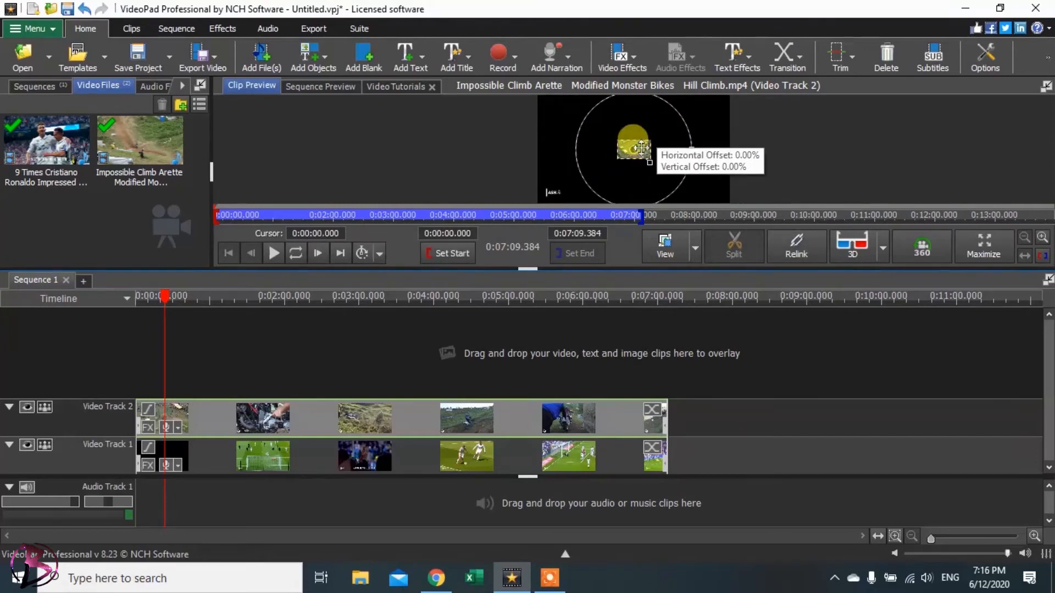
{"action": "left_click_drag", "start_coordinate": [644, 158], "coordinate": [715, 193]}
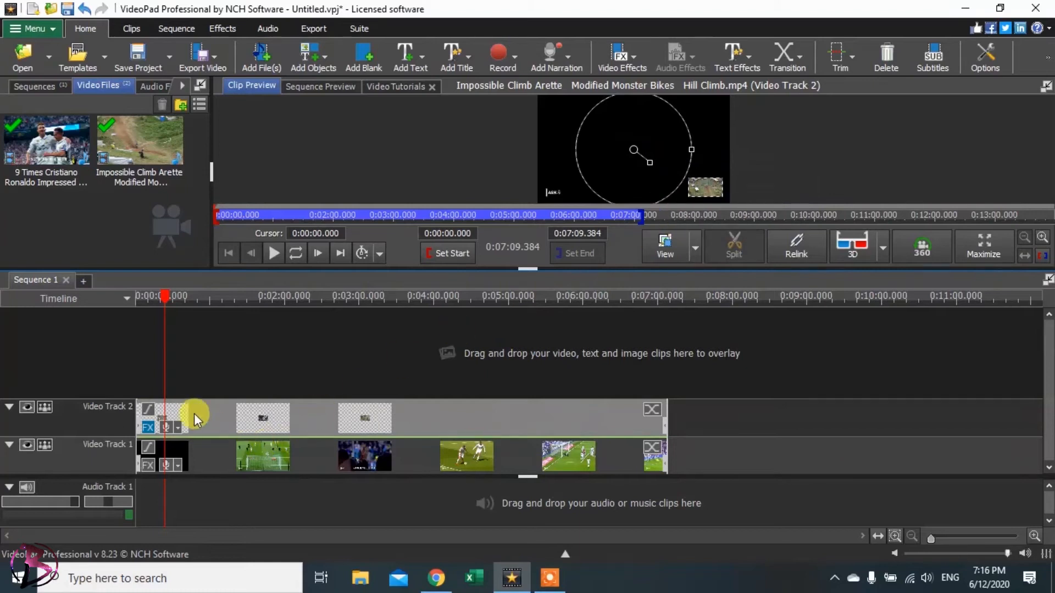
{"action": "left_click", "coordinate": [196, 364]}
{"action": "key", "text": "space"}
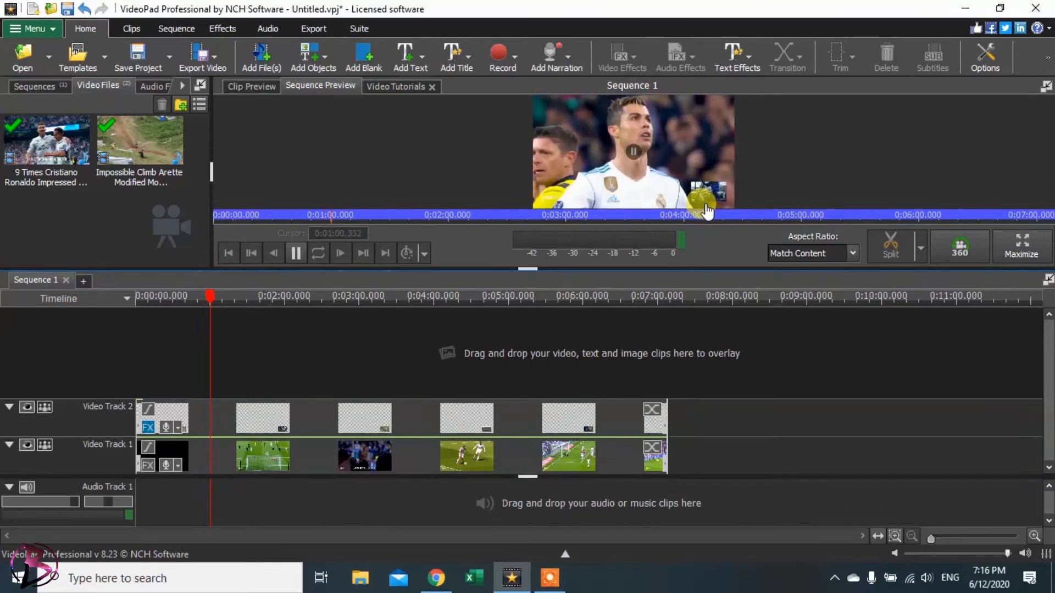
{"action": "key", "text": "space"}
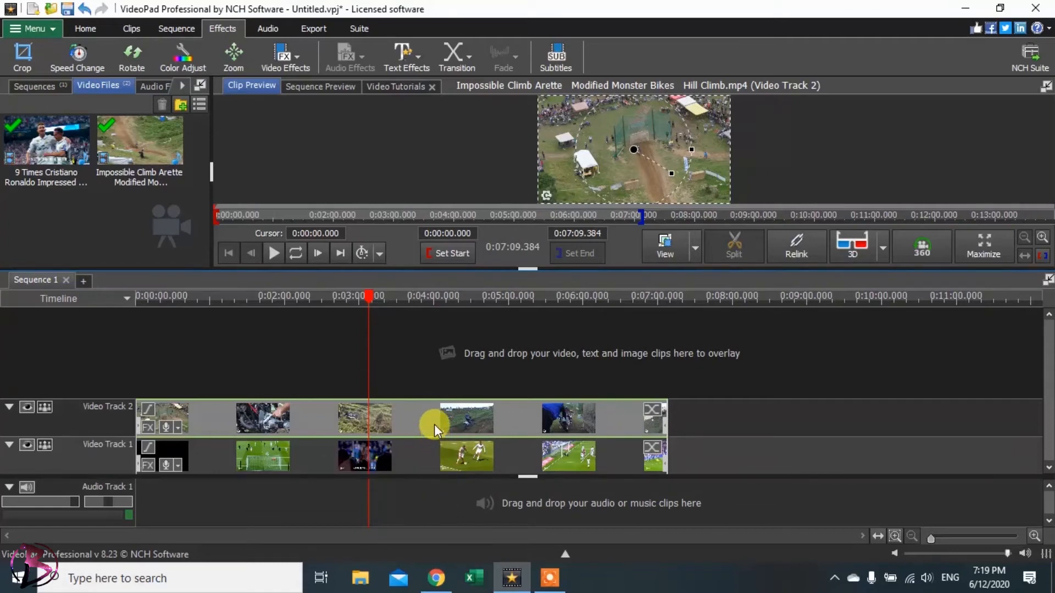
Step: Change the Impossible Climb clip's speed to 500% and play the sequence from the beginning
{"action": "left_click", "coordinate": [90, 62]}
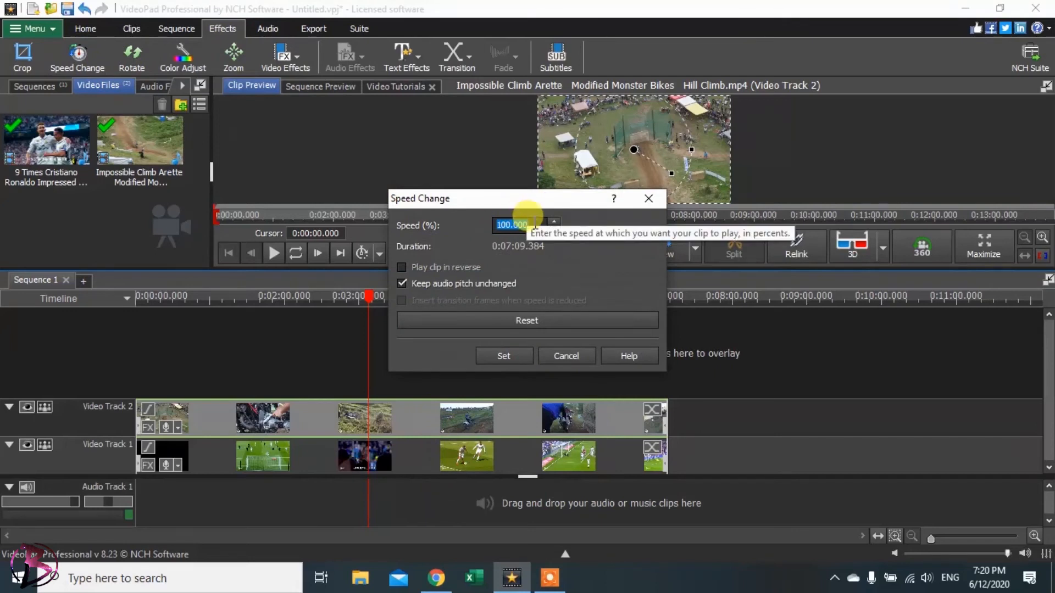
{"action": "type", "text": "500"}
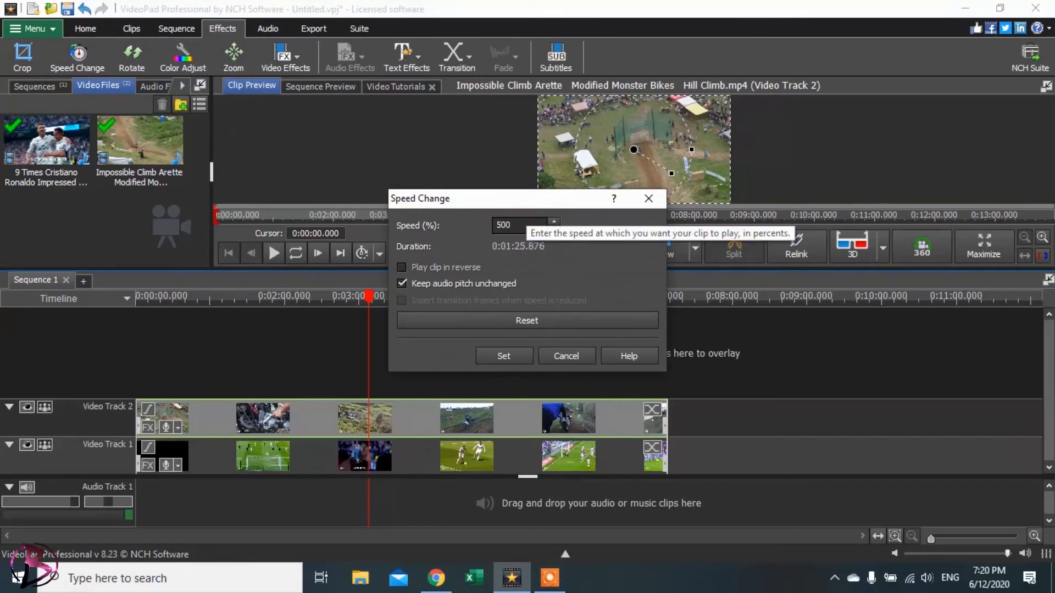
{"action": "left_click", "coordinate": [494, 355]}
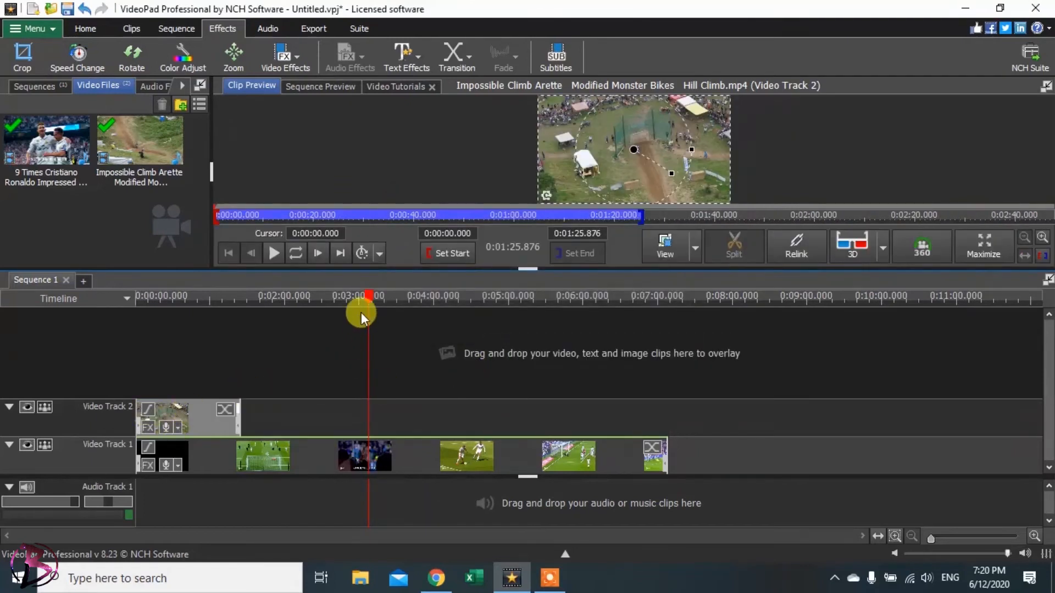
{"action": "left_click_drag", "start_coordinate": [357, 295], "coordinate": [139, 330]}
{"action": "key", "text": "space"}
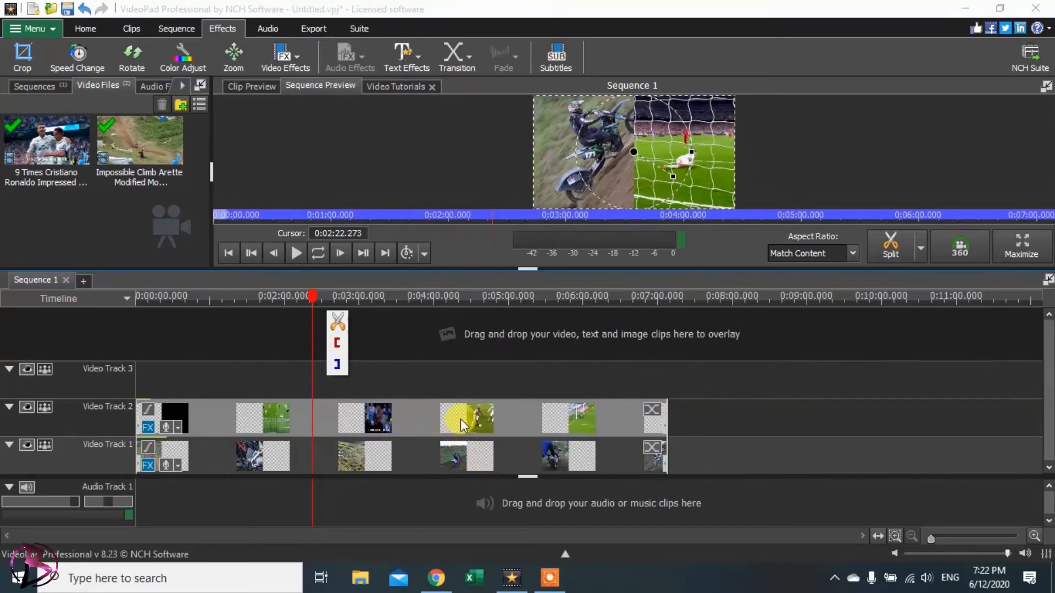
Step: Set the speed of the Ronaldo clip on Video Track 2 to 500% and preview the split screen from the start
{"action": "mouse_move", "coordinate": [462, 426]}
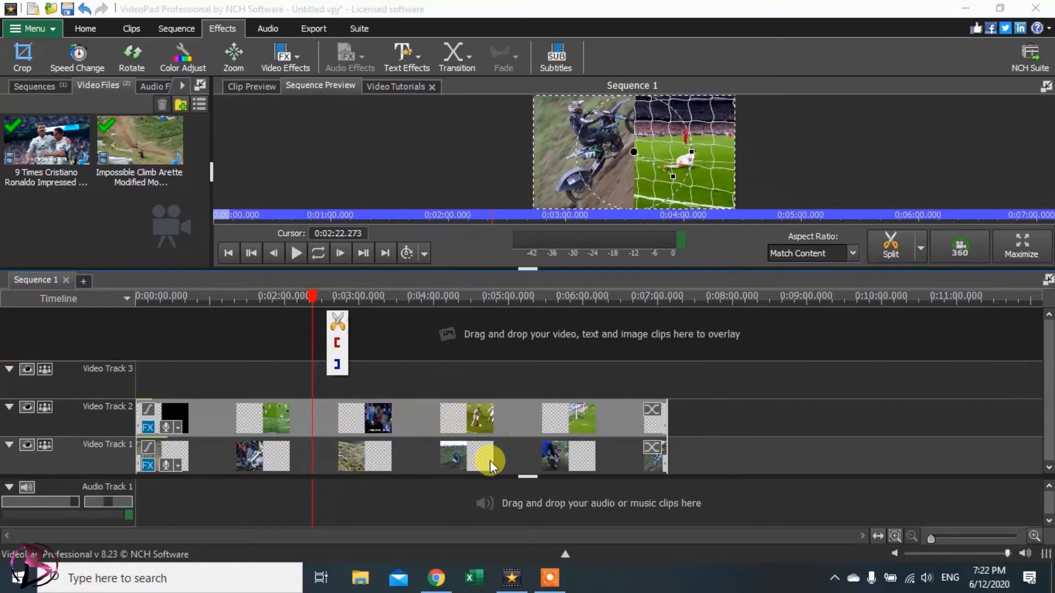
{"action": "left_click", "coordinate": [90, 58]}
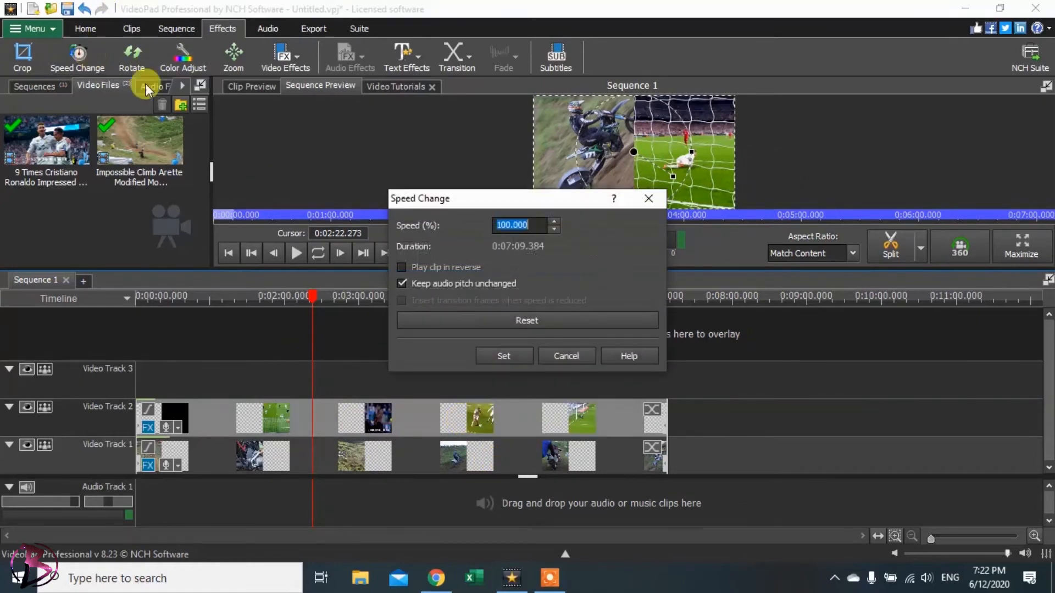
{"action": "type", "text": "5000"}
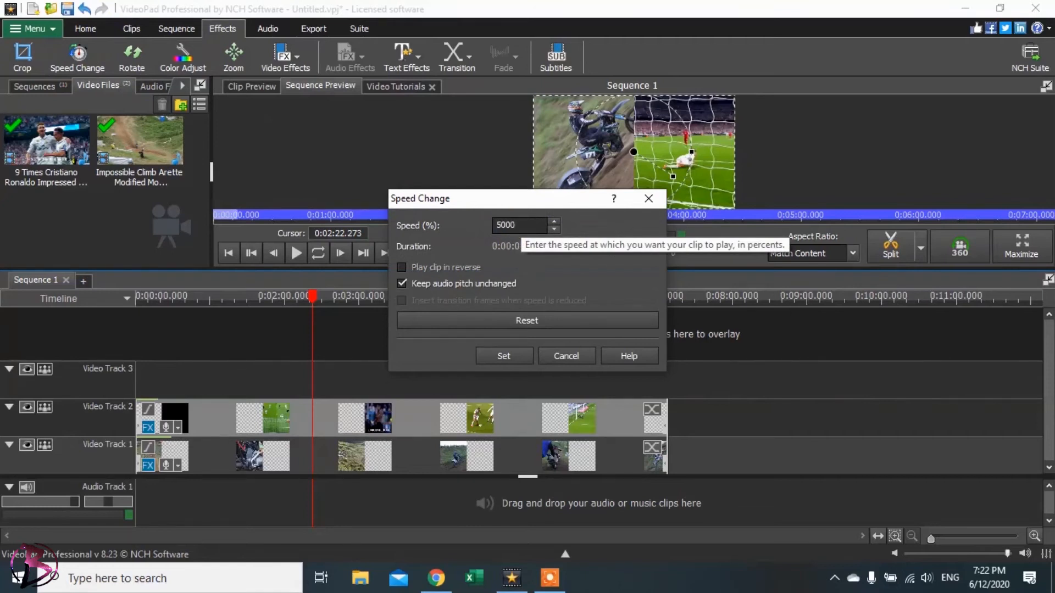
{"action": "key", "text": "BackSpace"}
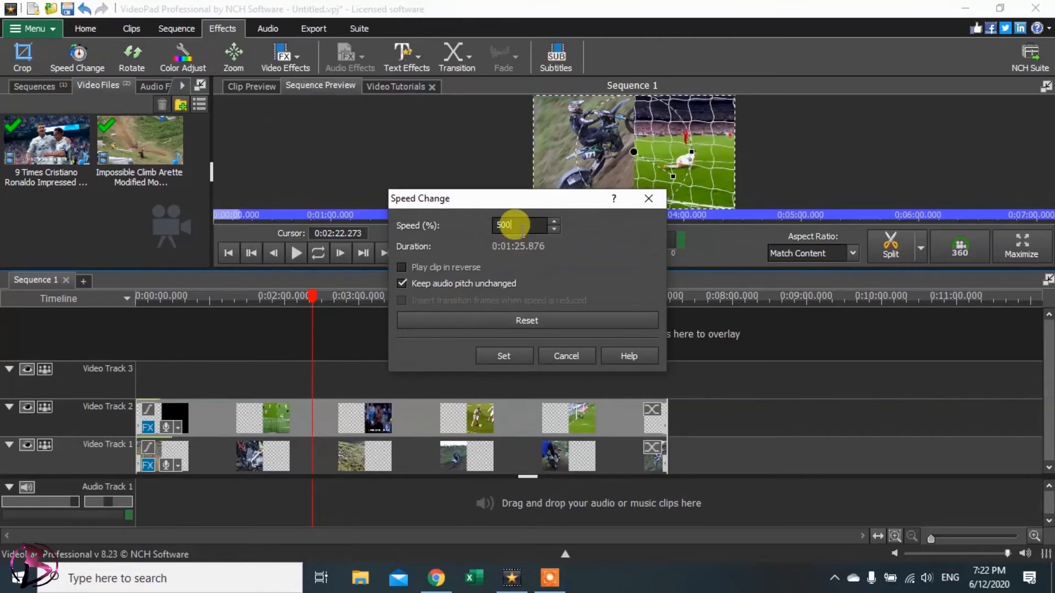
{"action": "left_click", "coordinate": [509, 361]}
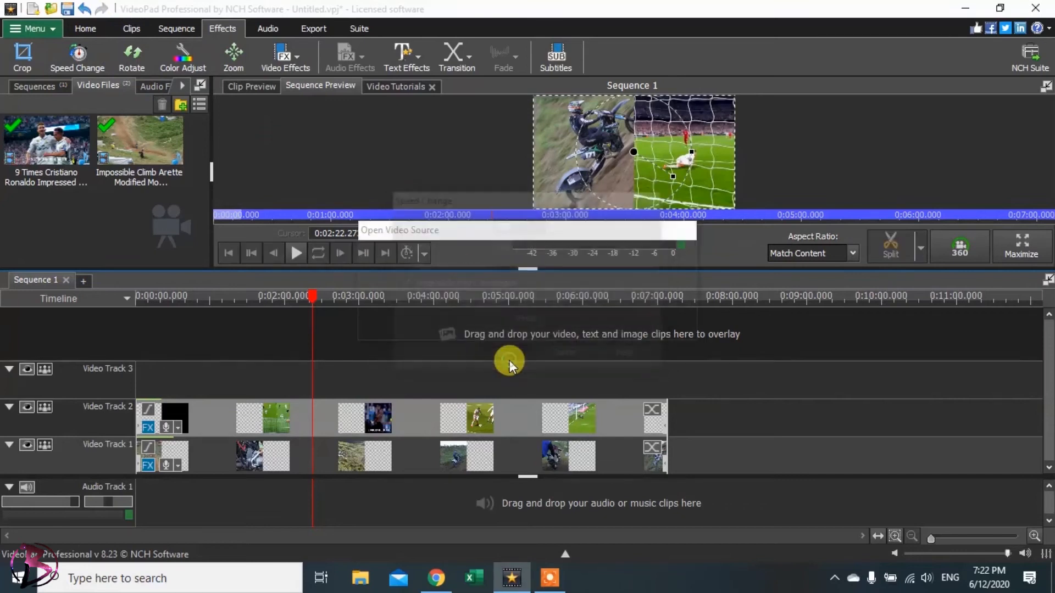
{"action": "left_click_drag", "start_coordinate": [313, 301], "coordinate": [127, 301]}
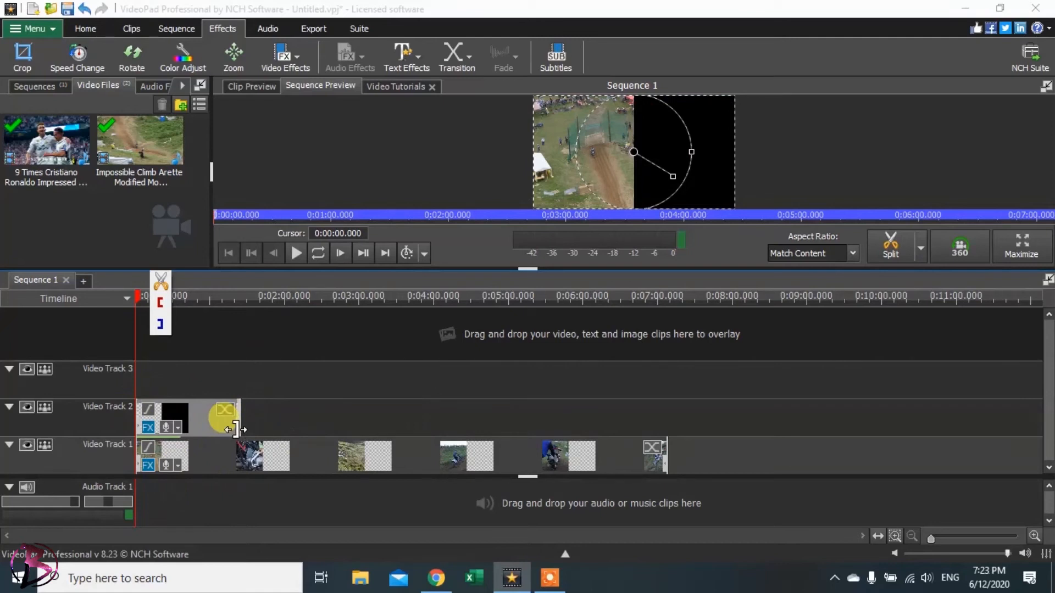
{"action": "key", "text": "space"}
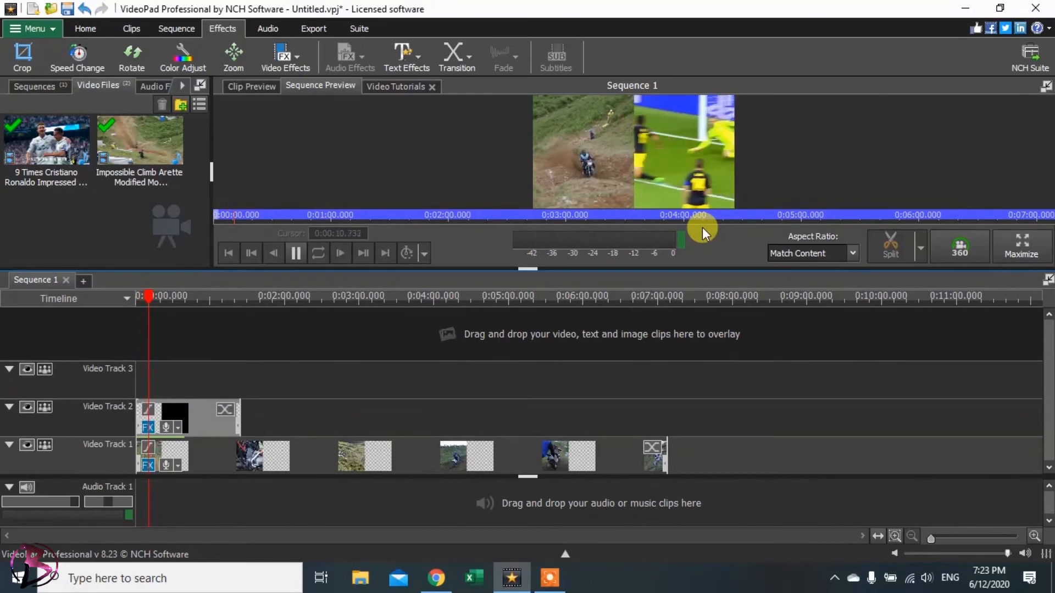
Step: Stop playback and adjust the colors of the Ronaldo clip on Video Track 2: brightness -35.70, contrast 58.00, gamma 1.47
{"action": "key", "text": "space"}
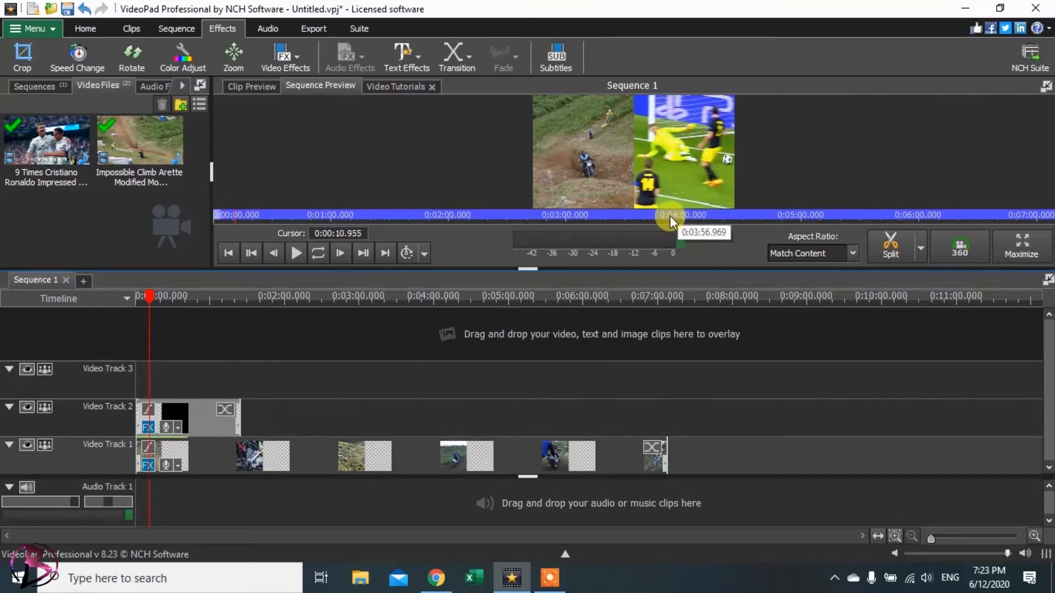
{"action": "left_click", "coordinate": [202, 419]}
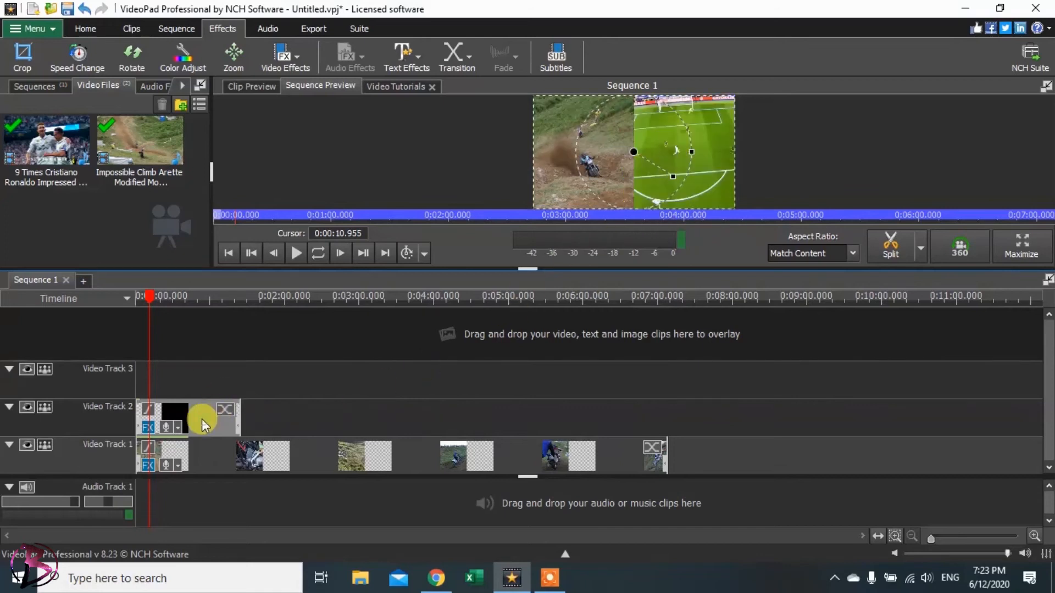
{"action": "left_click", "coordinate": [190, 66]}
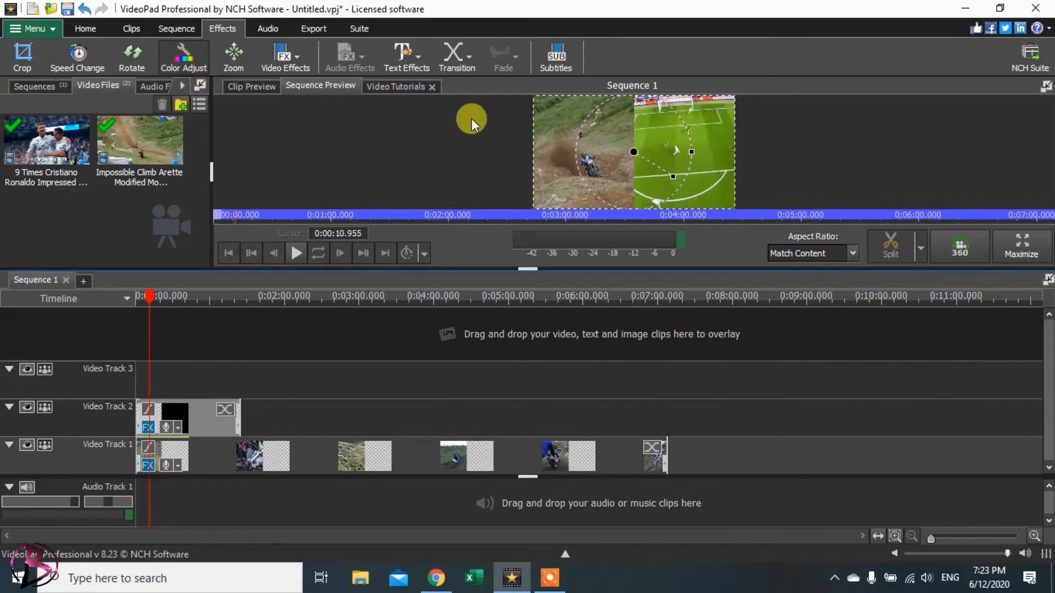
{"action": "left_click", "coordinate": [190, 407]}
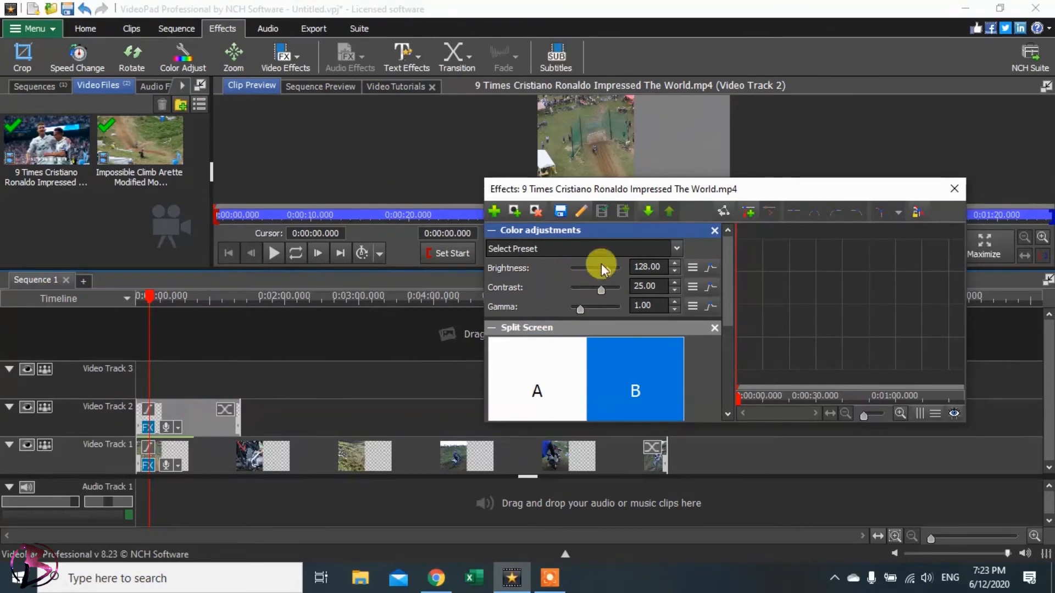
{"action": "left_click_drag", "start_coordinate": [589, 193], "coordinate": [246, 256]}
{"action": "left_click_drag", "start_coordinate": [252, 332], "coordinate": [237, 331]}
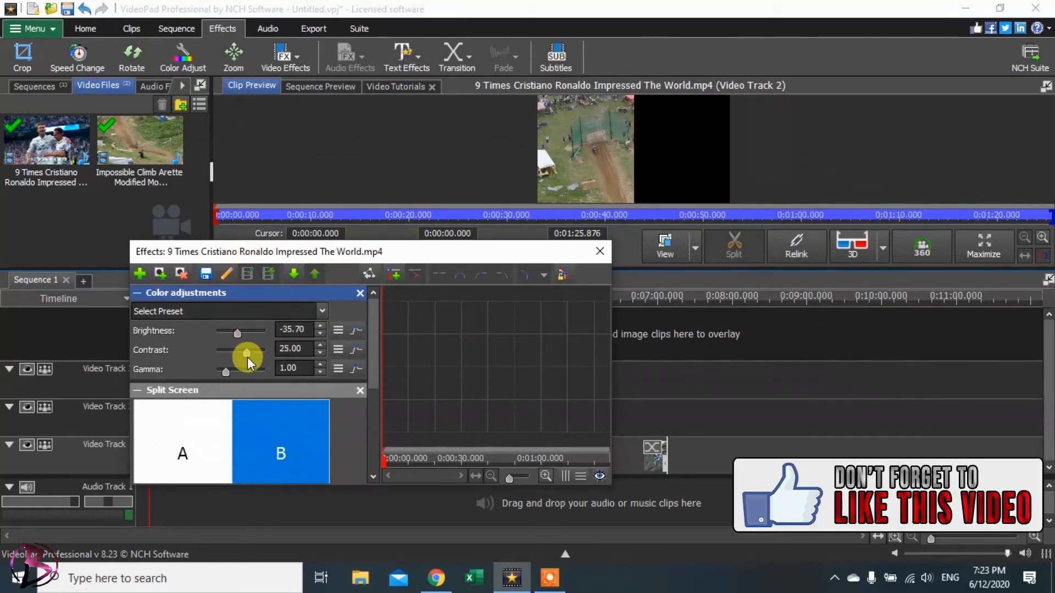
{"action": "left_click_drag", "start_coordinate": [246, 352], "coordinate": [232, 371]}
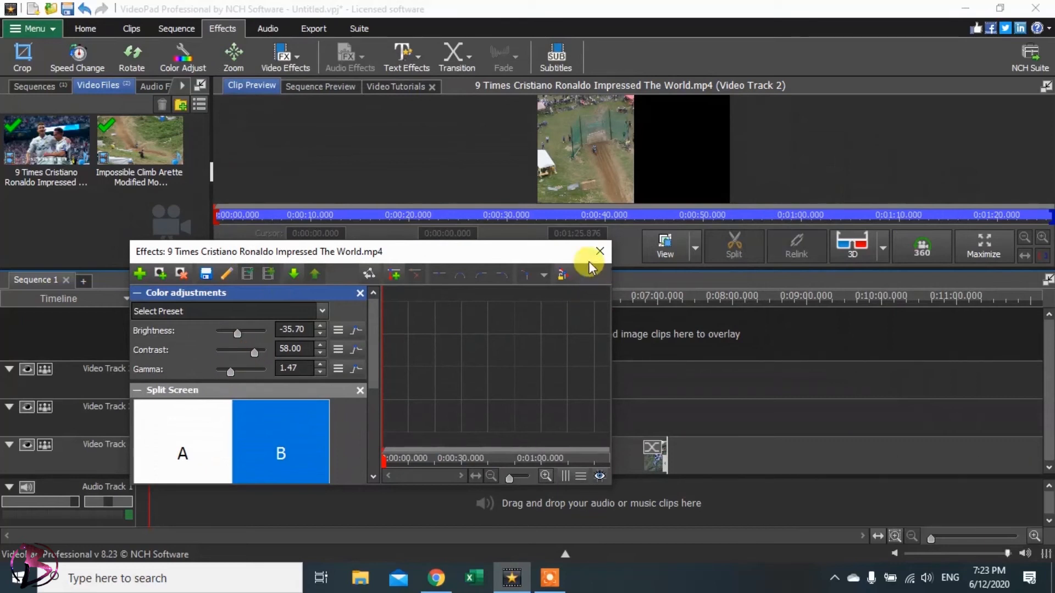
{"action": "left_click", "coordinate": [599, 251]}
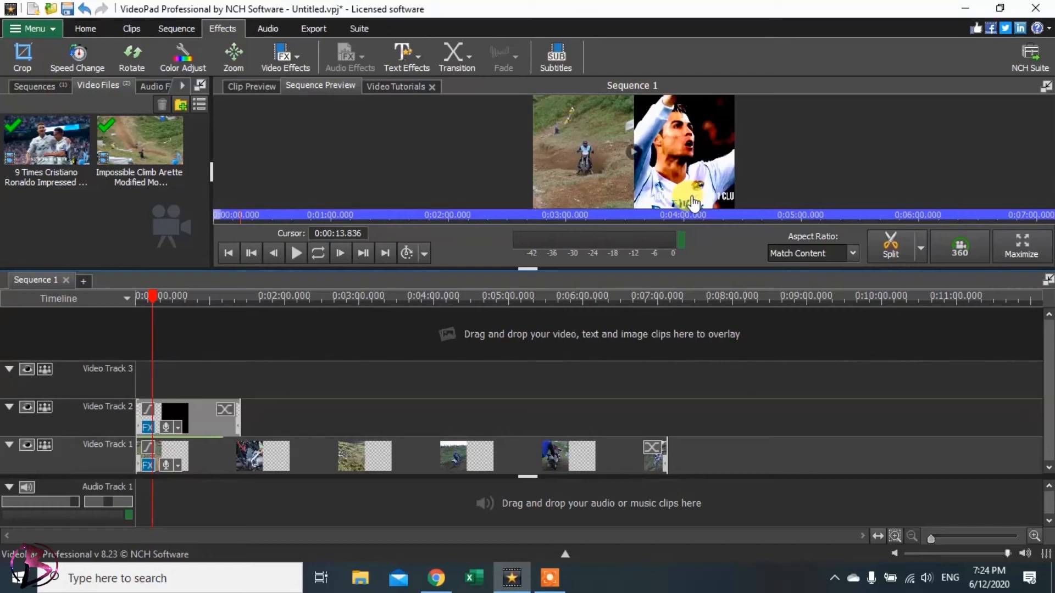
Step: Move the Ronaldo clip onto Video Track 1 directly after the Impossible Climb clip and preview the cut between them
{"action": "left_click_drag", "start_coordinate": [196, 416], "coordinate": [731, 458]}
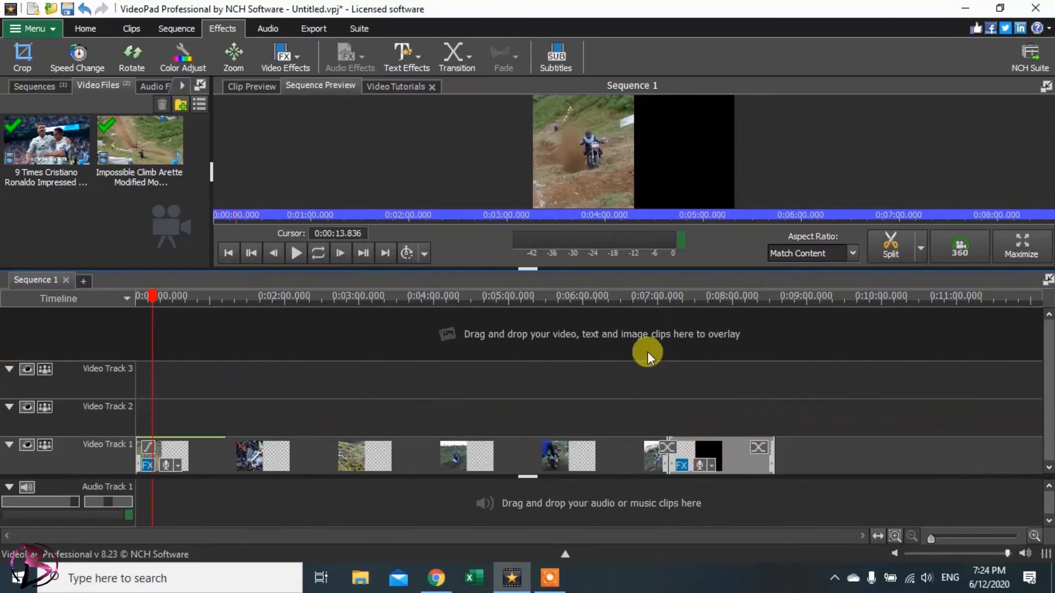
{"action": "left_click", "coordinate": [642, 297]}
{"action": "left_click_drag", "start_coordinate": [683, 314], "coordinate": [664, 326]}
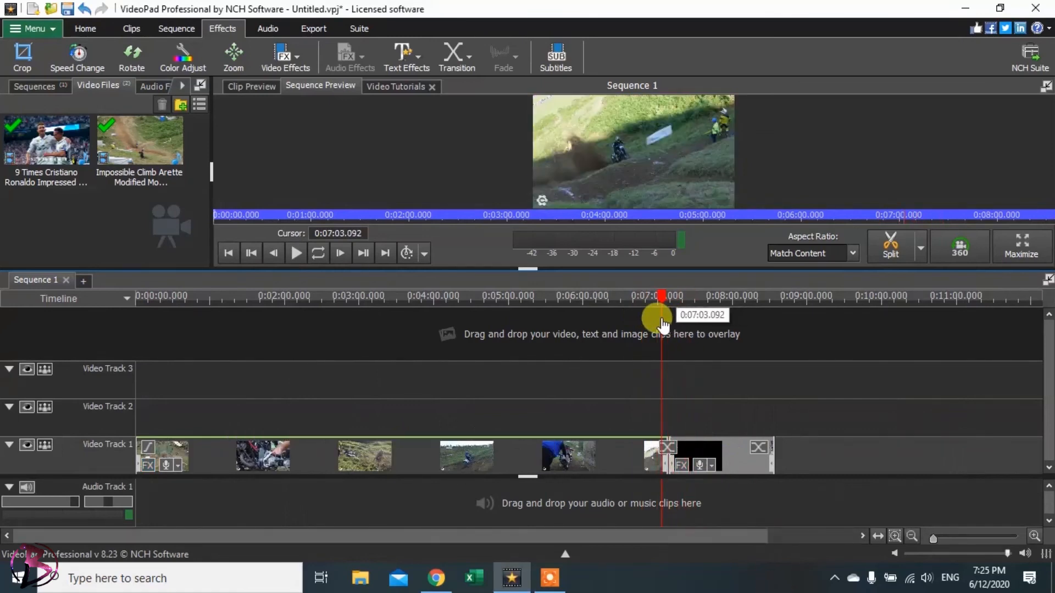
{"action": "key", "text": "space"}
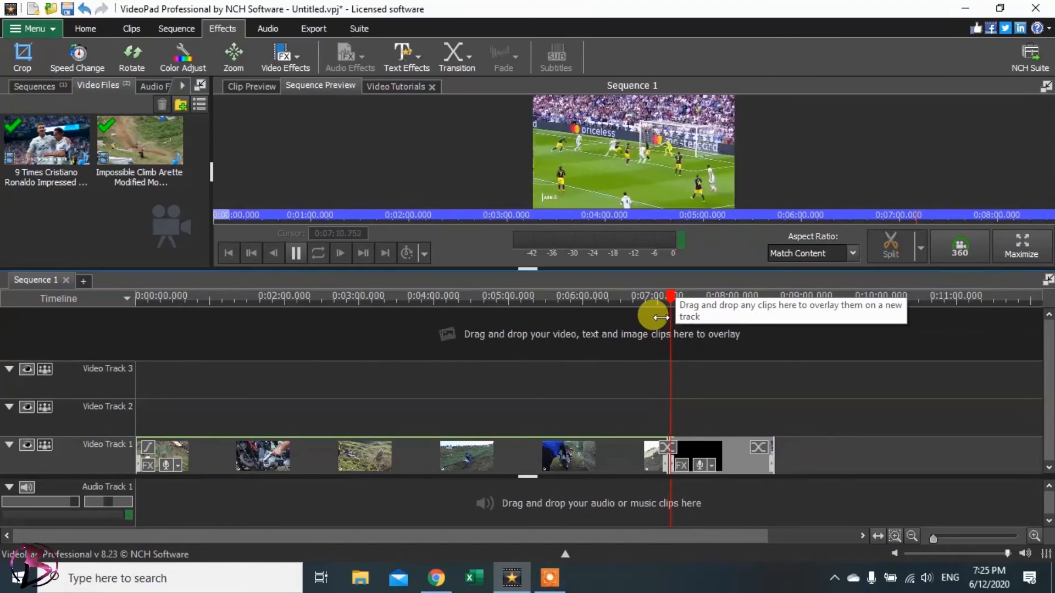
{"action": "key", "text": "space"}
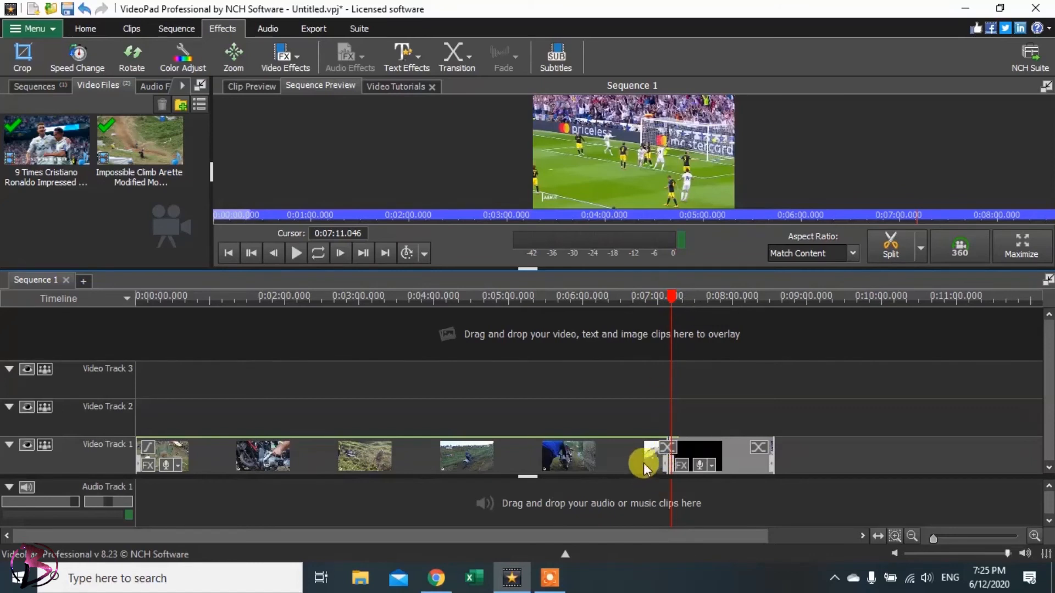
{"action": "left_click_drag", "start_coordinate": [669, 297], "coordinate": [659, 297]}
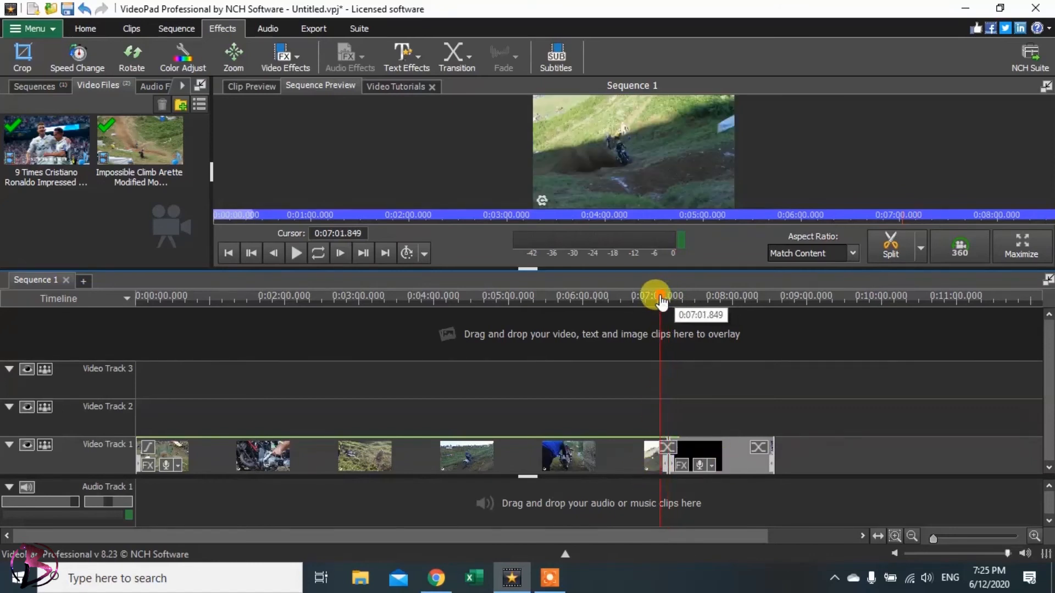
Step: Apply a Reveal - Right to Left transition between the Impossible Climb and Ronaldo clips, moving the clip for an overlapping transition
{"action": "left_click", "coordinate": [450, 65]}
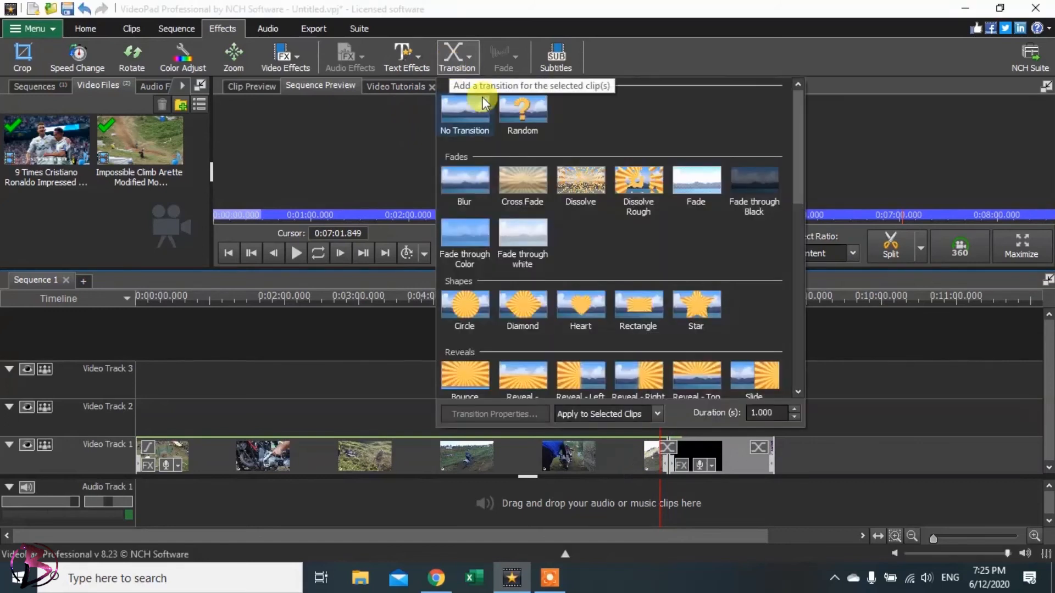
{"action": "left_click_drag", "start_coordinate": [795, 133], "coordinate": [793, 196]}
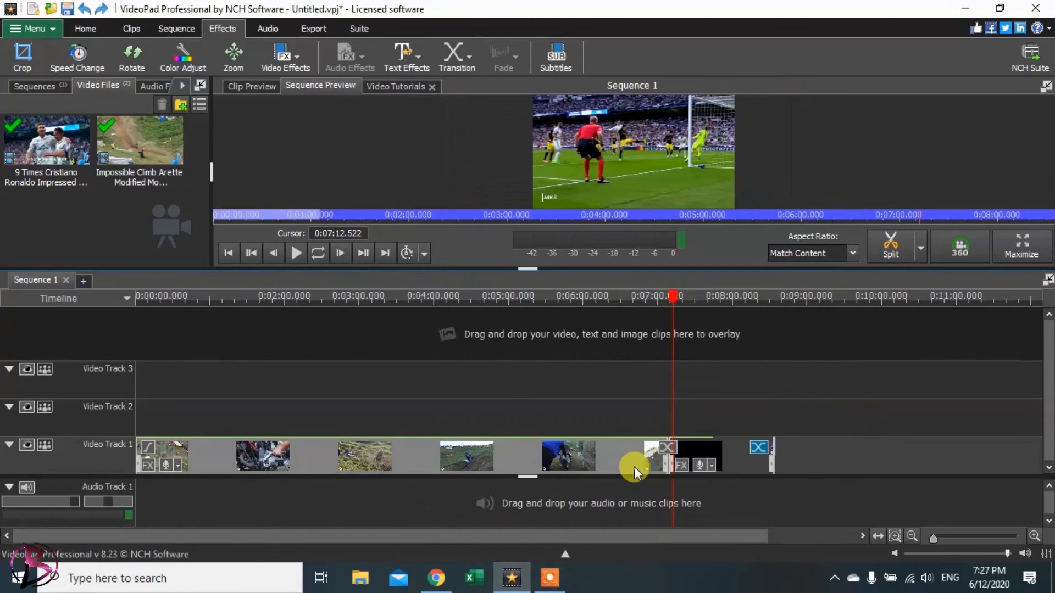
{"action": "left_click", "coordinate": [457, 68]}
{"action": "left_click_drag", "start_coordinate": [796, 156], "coordinate": [783, 201]}
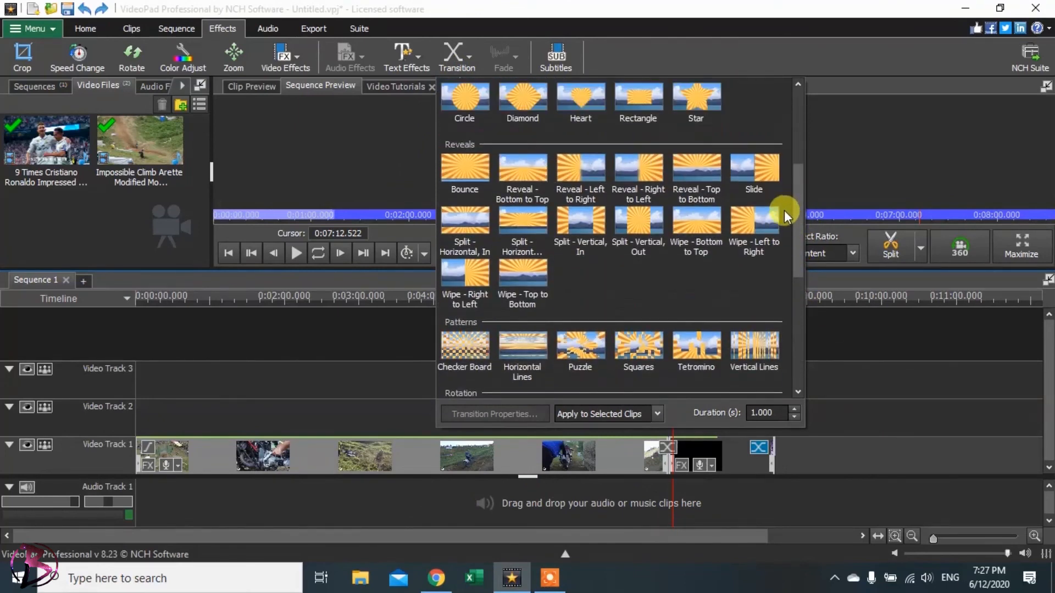
{"action": "left_click", "coordinate": [642, 182]}
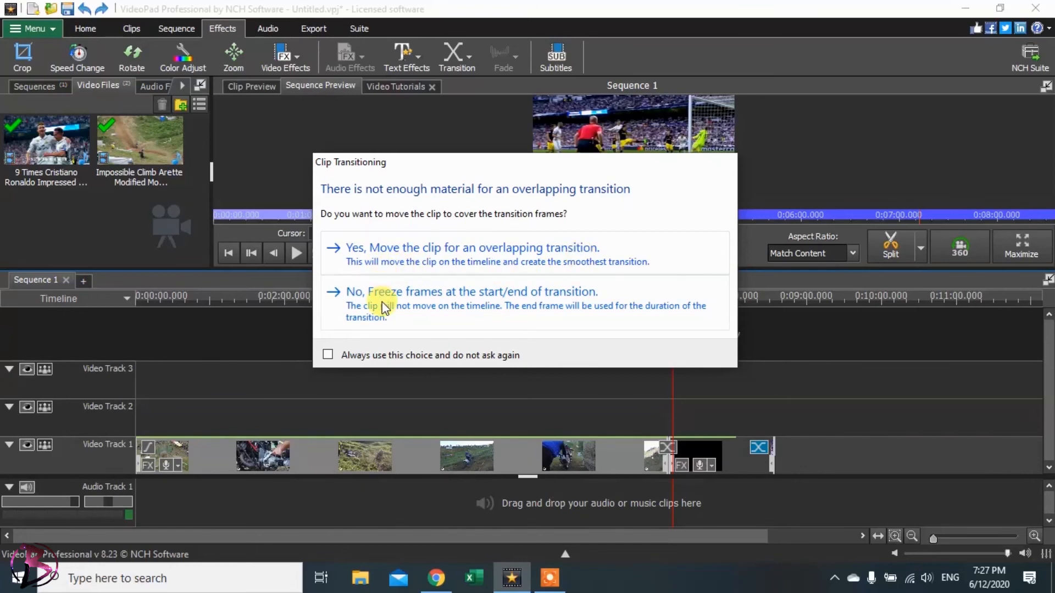
{"action": "left_click", "coordinate": [539, 260]}
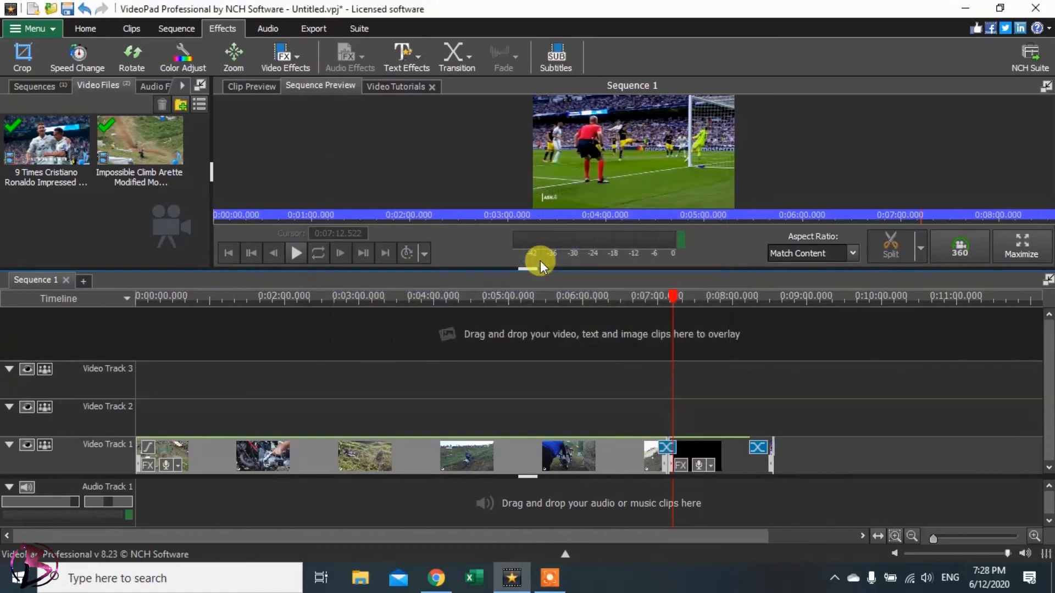
Step: Lengthen the transition between the two clips to about 4 seconds, moving the clip so the transition overlaps
{"action": "left_click", "coordinate": [670, 301]}
{"action": "left_click_drag", "start_coordinate": [670, 301], "coordinate": [660, 333]}
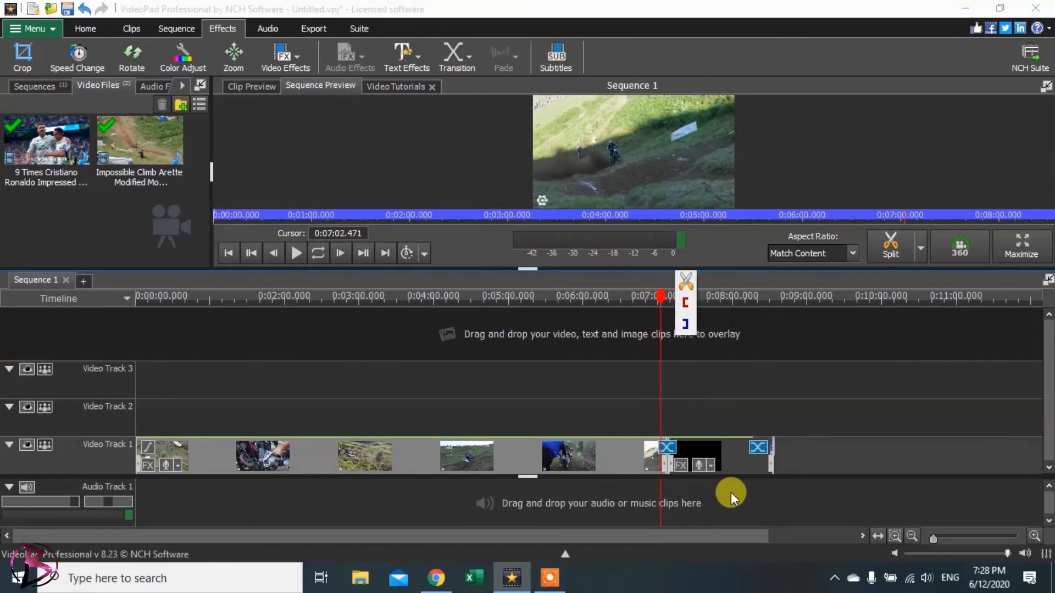
{"action": "scroll", "coordinate": [716, 502], "scroll_direction": "up", "scroll_amount": 5}
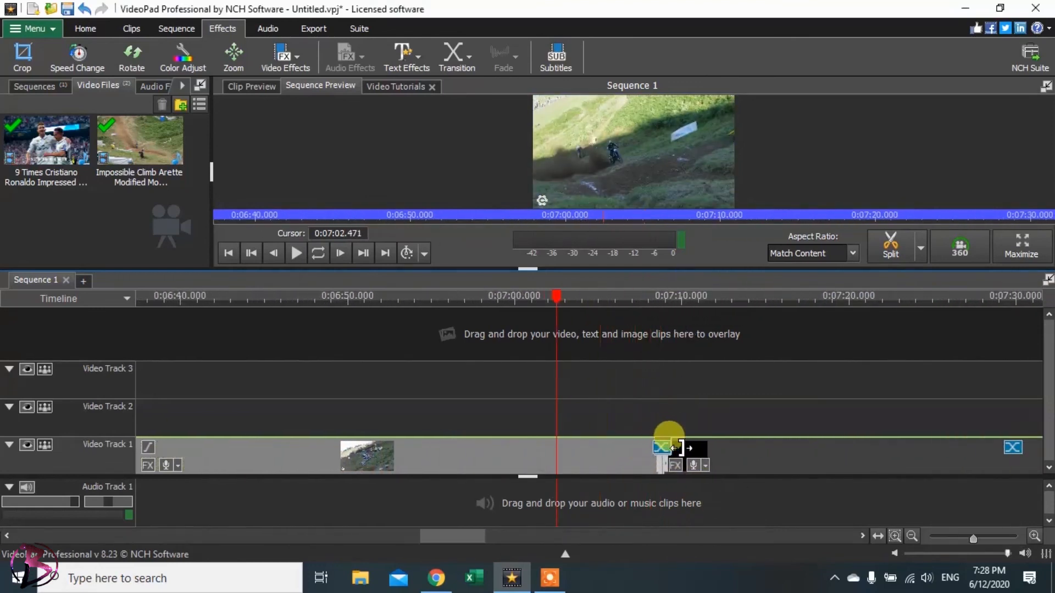
{"action": "left_click_drag", "start_coordinate": [558, 305], "coordinate": [653, 324]}
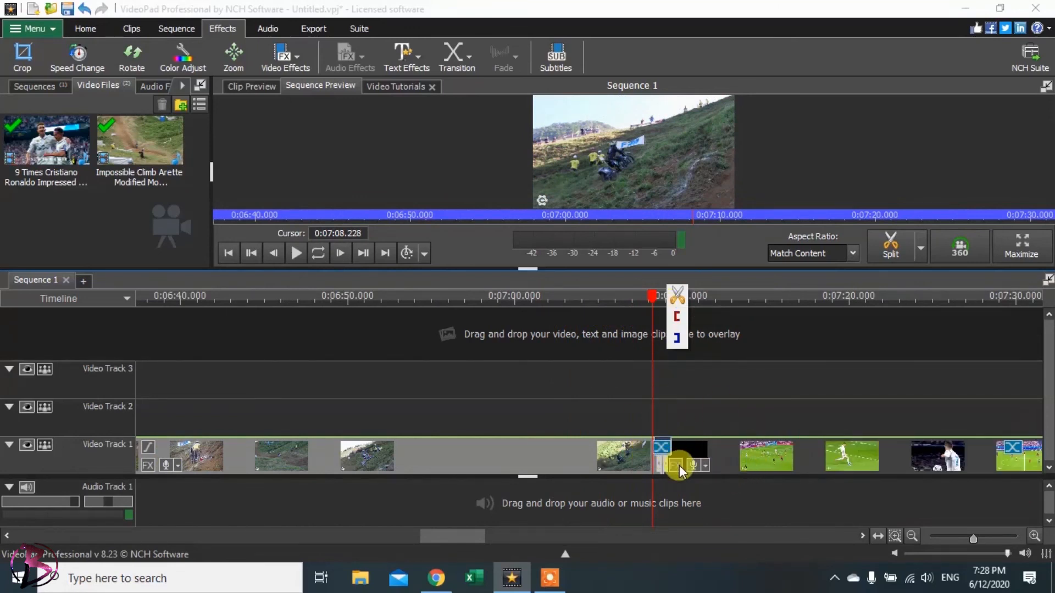
{"action": "scroll", "coordinate": [683, 466], "scroll_direction": "up", "scroll_amount": 5}
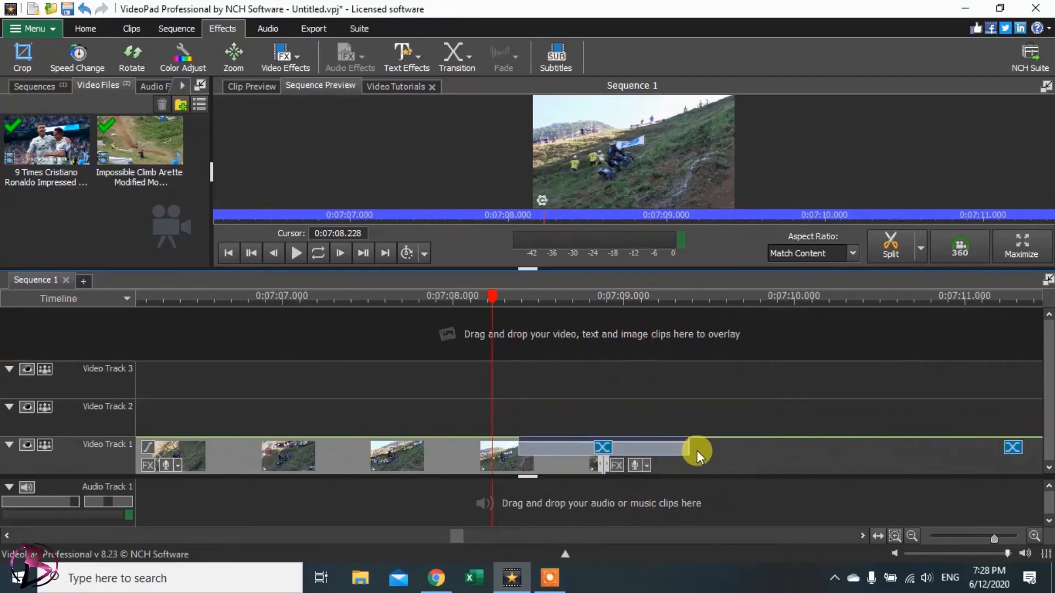
{"action": "left_click_drag", "start_coordinate": [690, 446], "coordinate": [936, 447]}
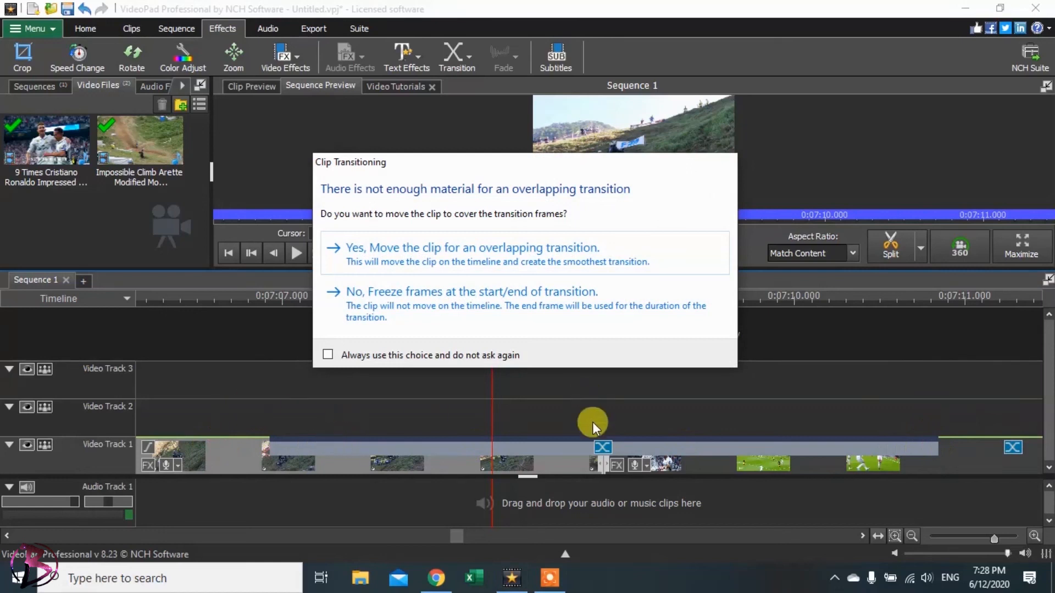
{"action": "left_click", "coordinate": [378, 254]}
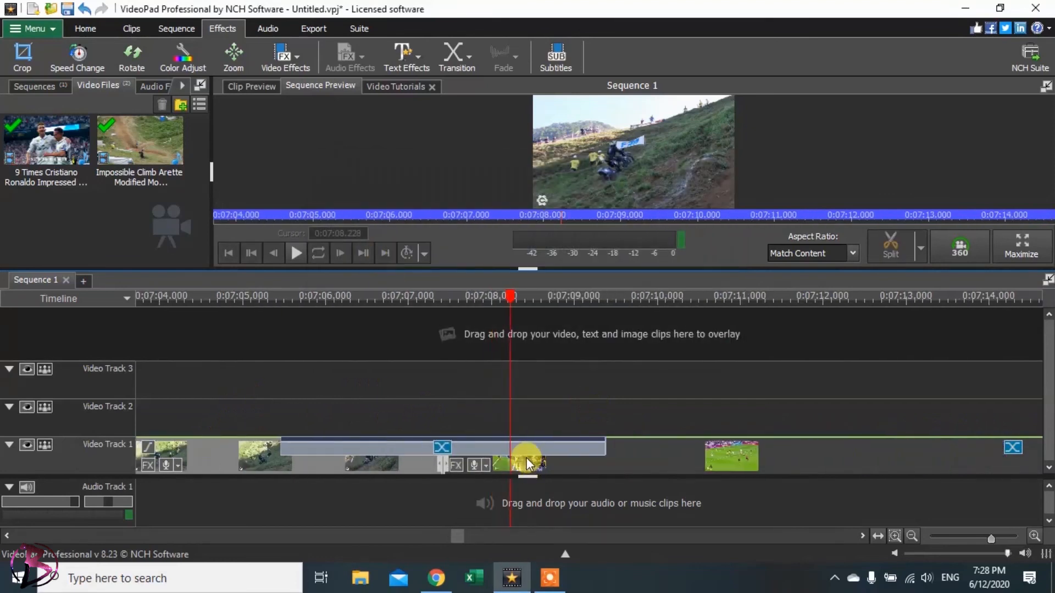
Step: Play the sequence from just before the lengthened transition to check how the two clips blend
{"action": "left_click_drag", "start_coordinate": [518, 297], "coordinate": [367, 298]}
{"action": "key", "text": "space"}
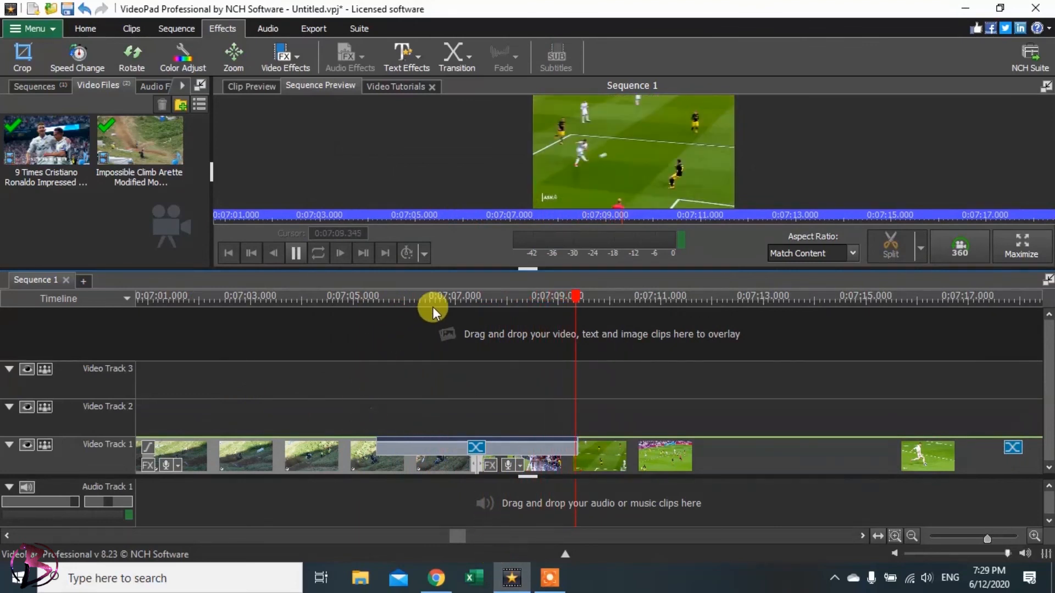
{"action": "left_click", "coordinate": [362, 298]}
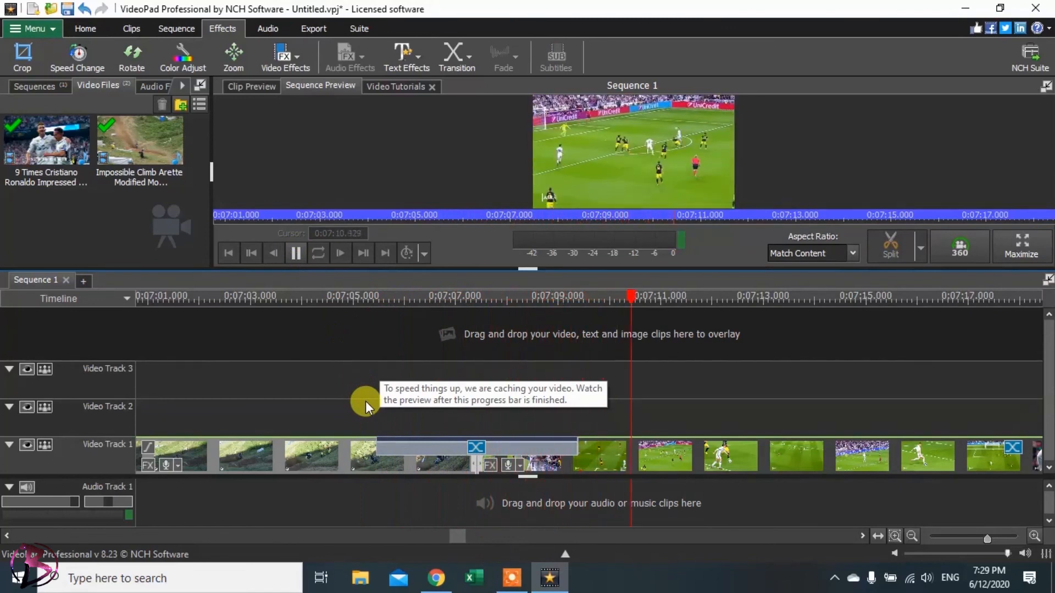
{"action": "key", "text": "space"}
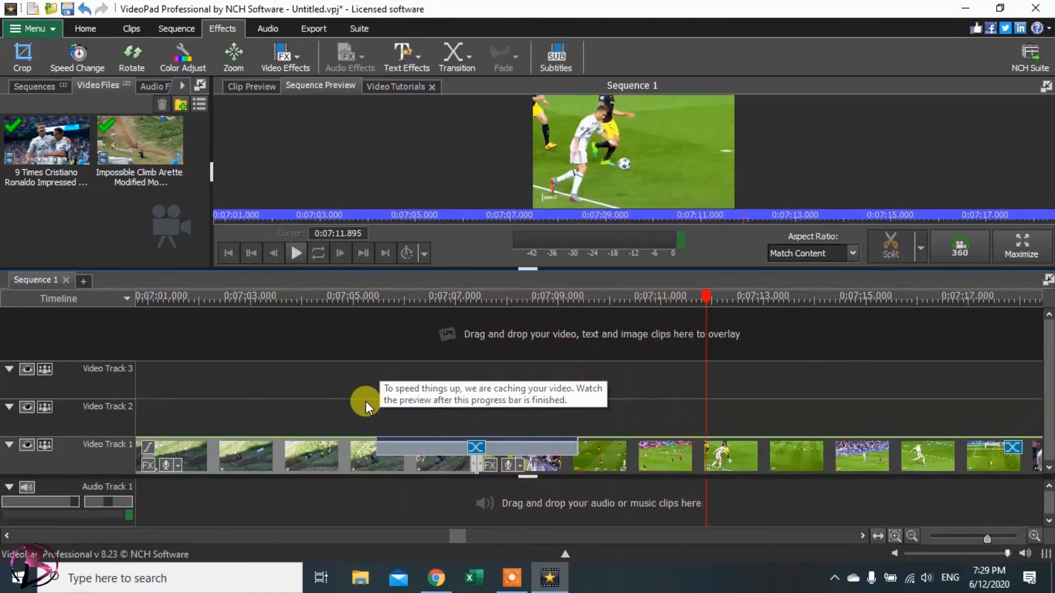
{"action": "key", "text": "space"}
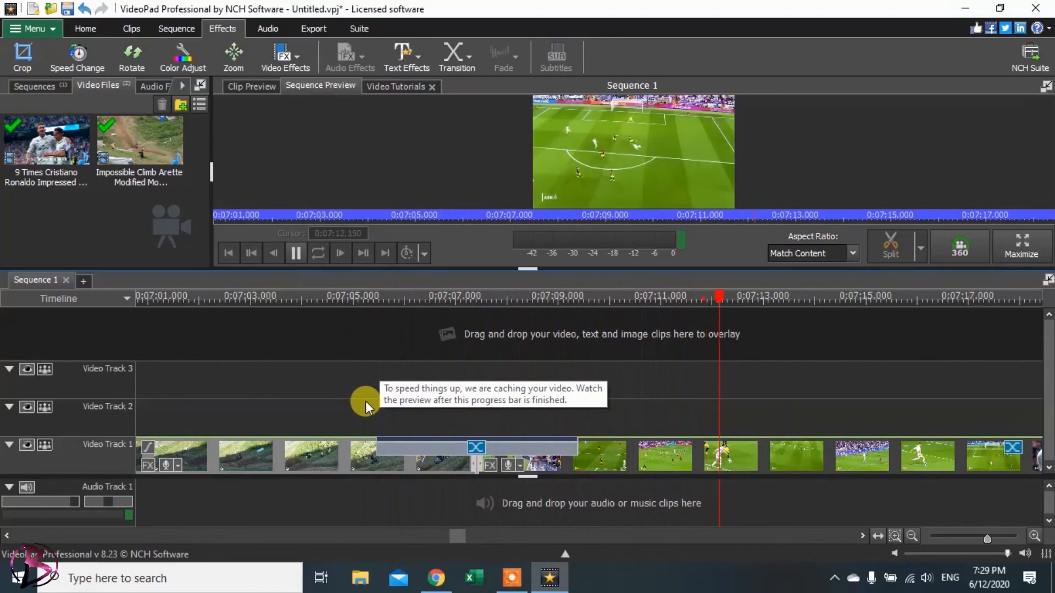
{"action": "key", "text": "space"}
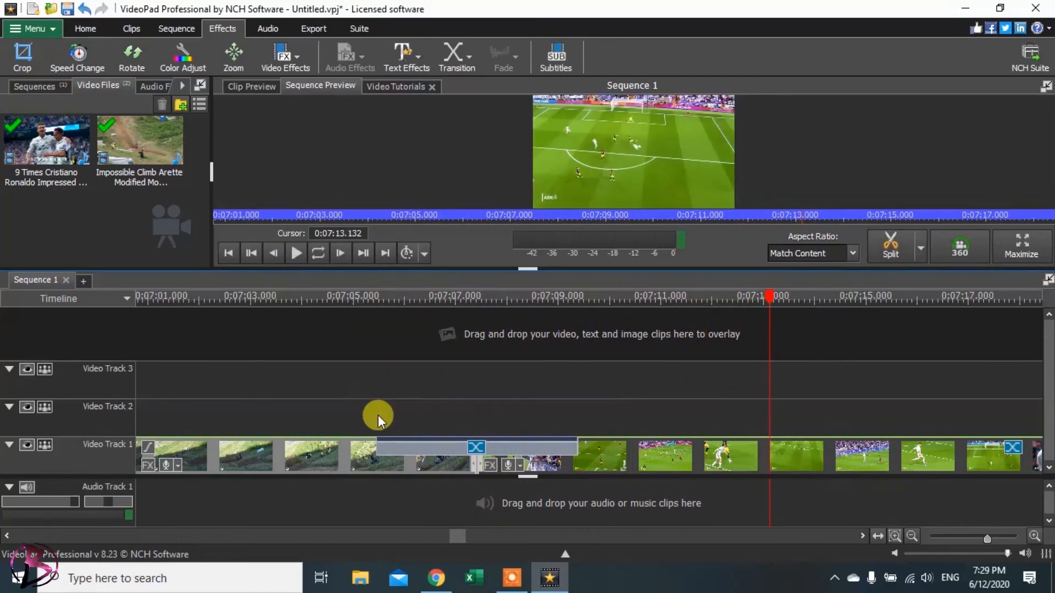